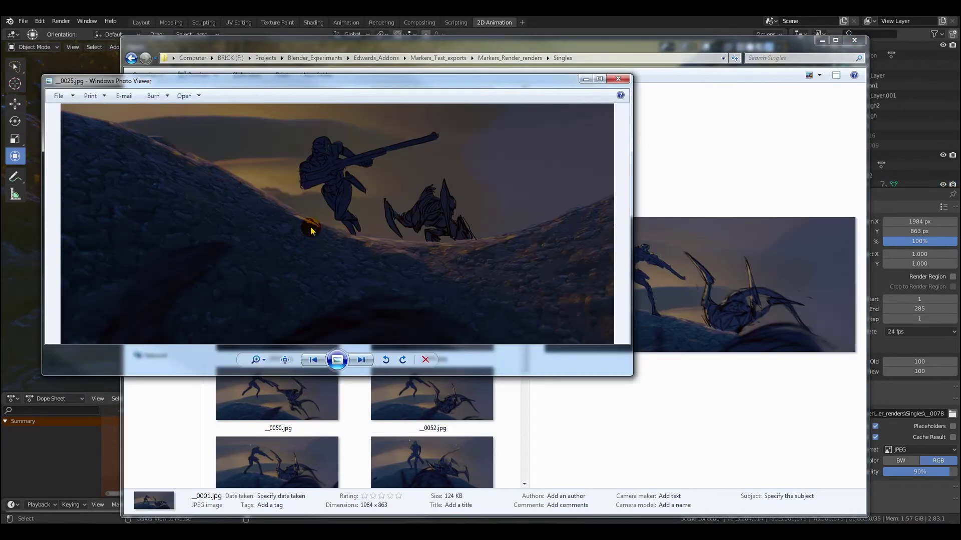
Enlarge the Photo Viewer window and step through the rendered frames from _0033.jpg onward
key("Right")
key("Right")
key("Right")
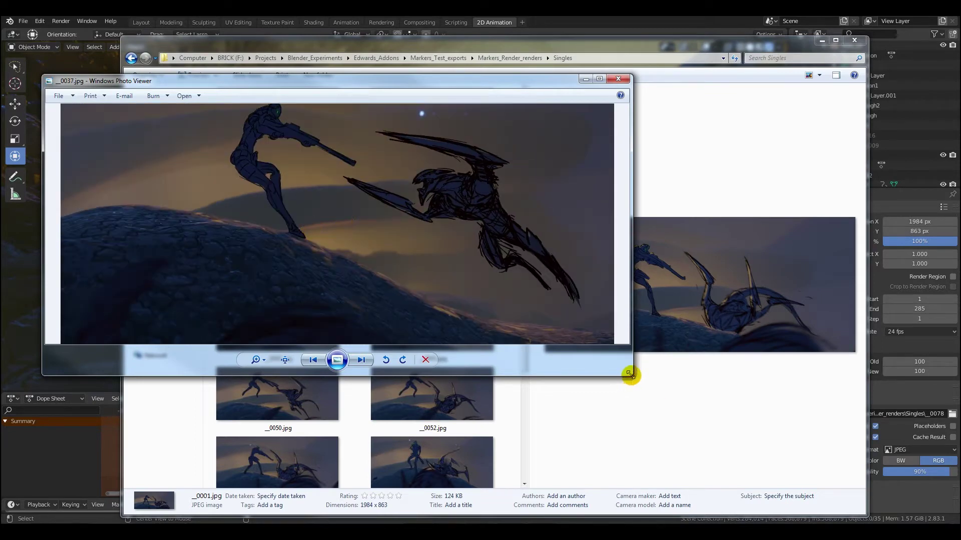
left_click_drag(629, 374, 725, 405)
key("Right")
key("Right")
key("Right")
key("Right")
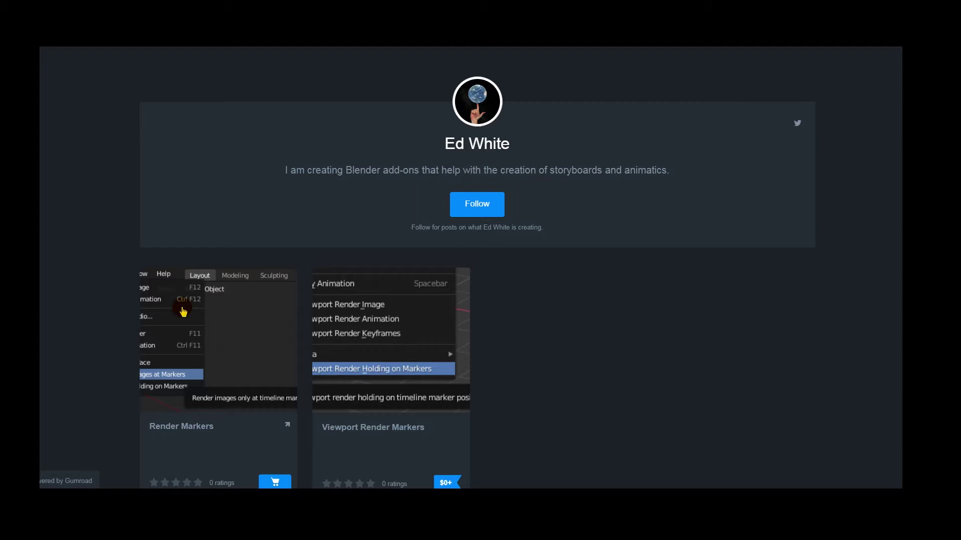
Open the free Render Markers product page and read down through its description and install notes
left_click(184, 435)
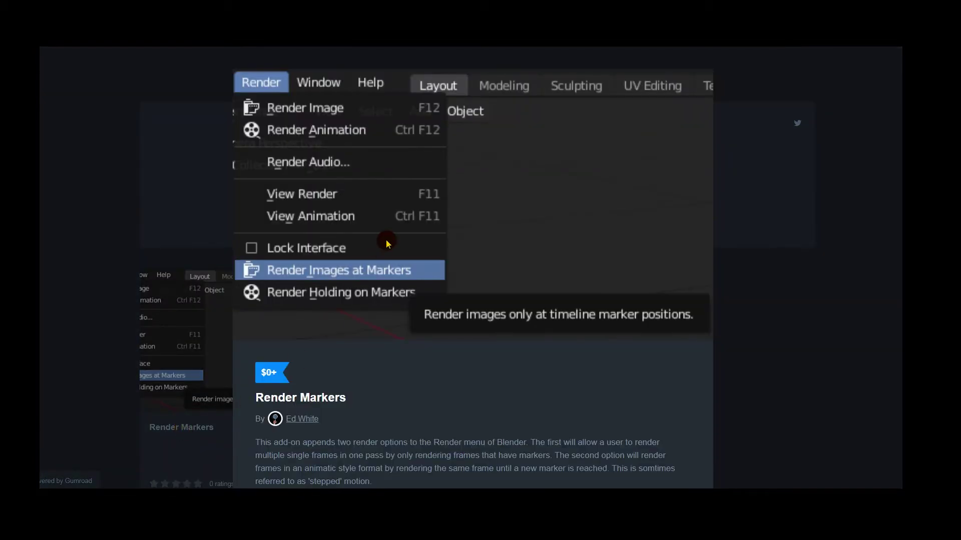
scroll(525, 317, "down", 4)
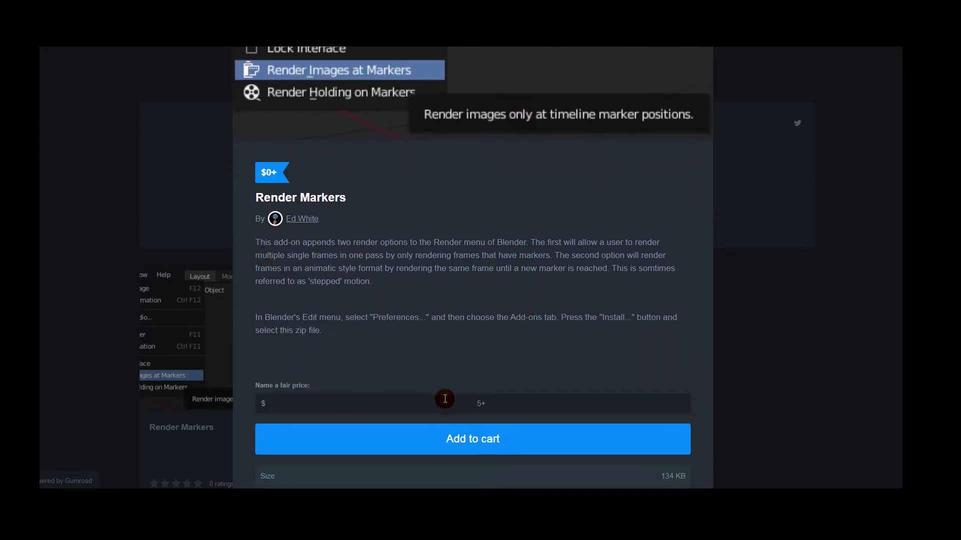
scroll(445, 399, "down", 1)
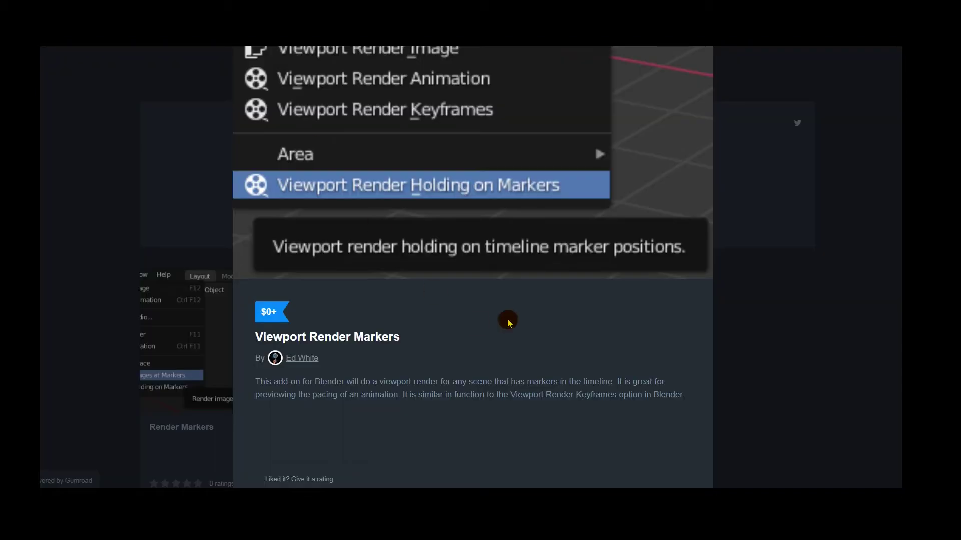
Scroll down the Viewport Render Markers page to its rating and content-access section
scroll(363, 294, "down", 1)
scroll(363, 296, "down", 1)
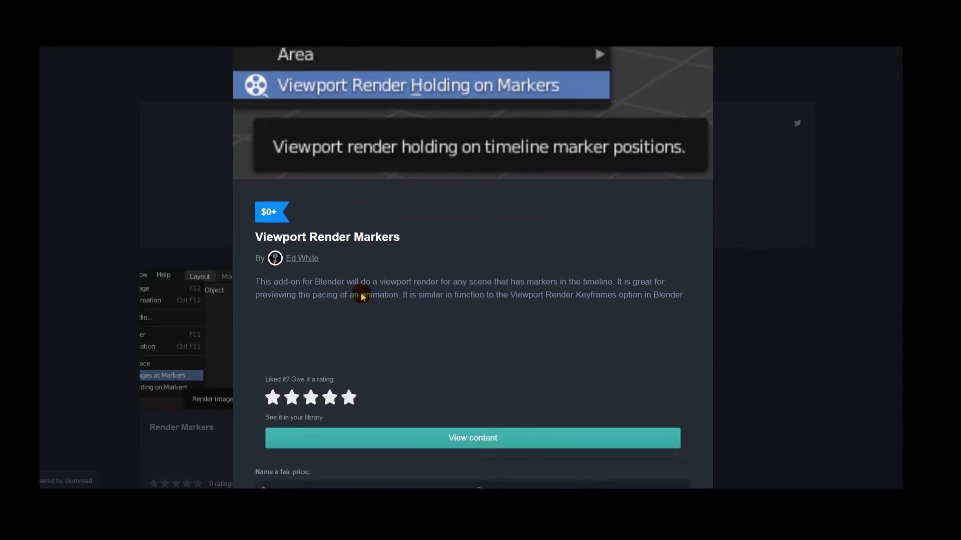
scroll(431, 353, "down", 2)
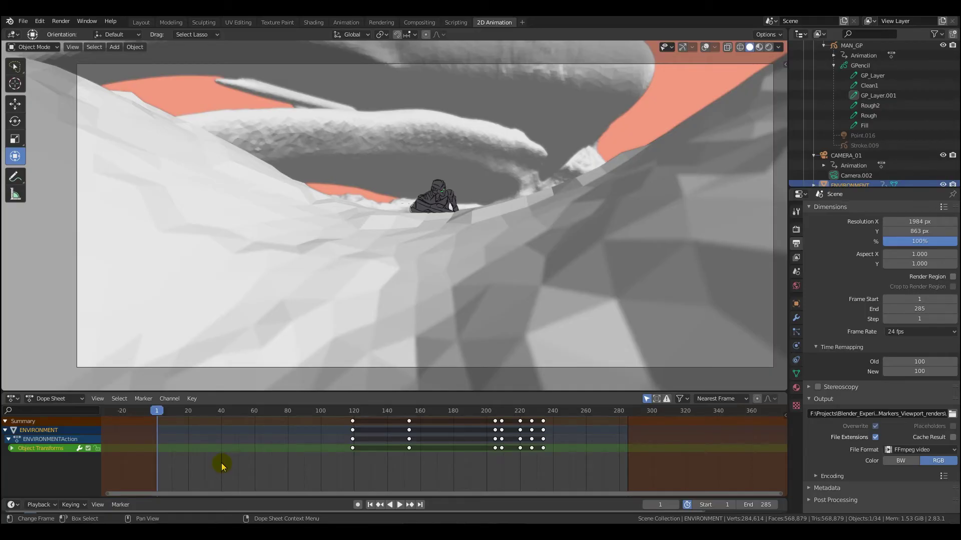
Install ViewportRenderMarkers-master.zip from the Addons folder via Preferences > Add-ons
left_click(42, 23)
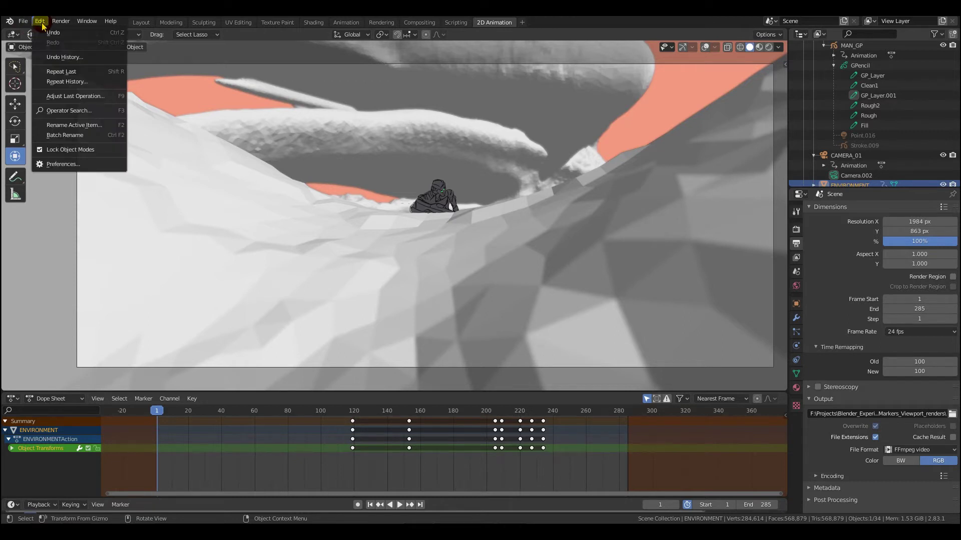
left_click(62, 165)
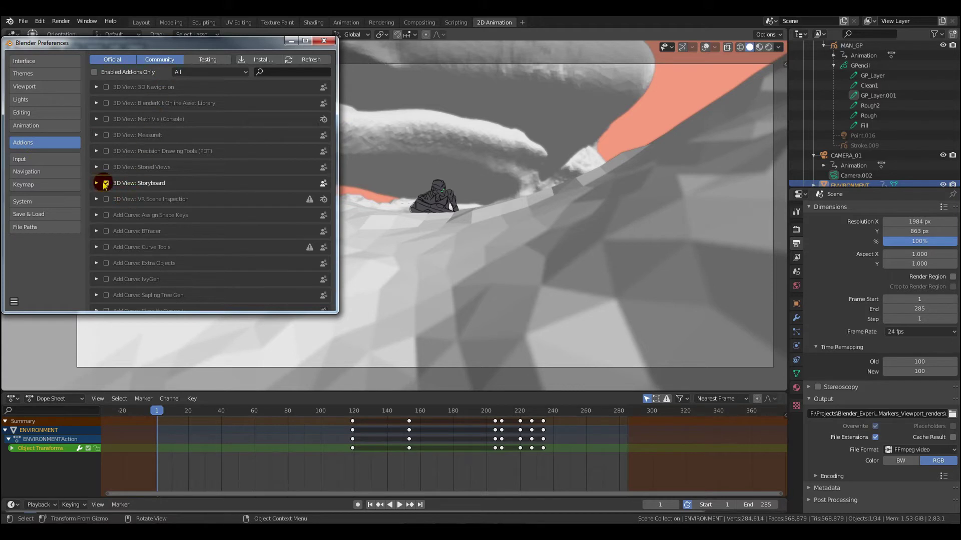
left_click(262, 61)
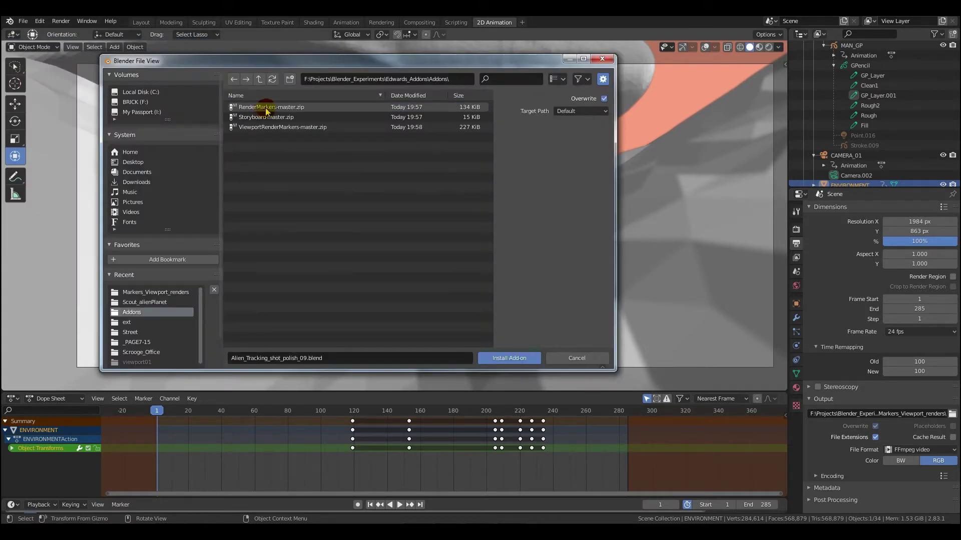
left_click(287, 128)
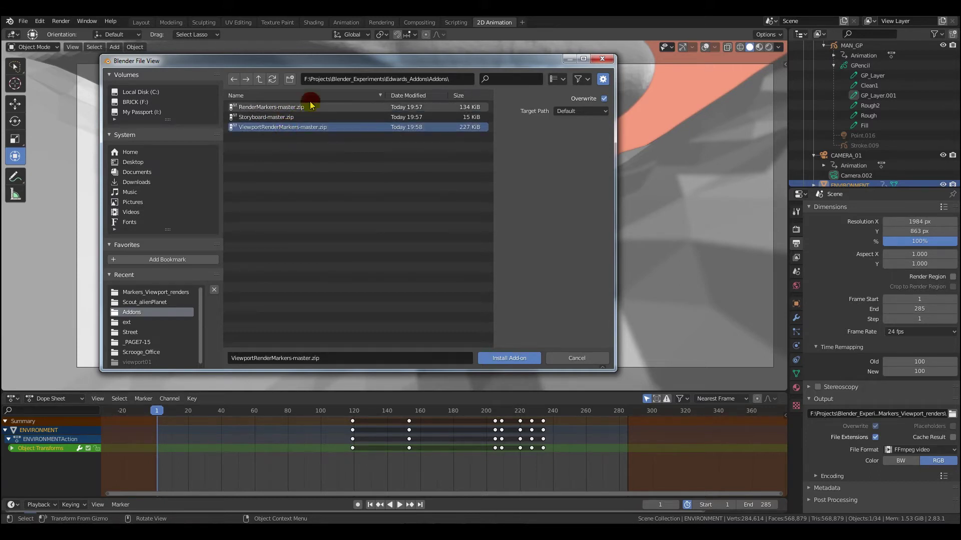
left_click(510, 359)
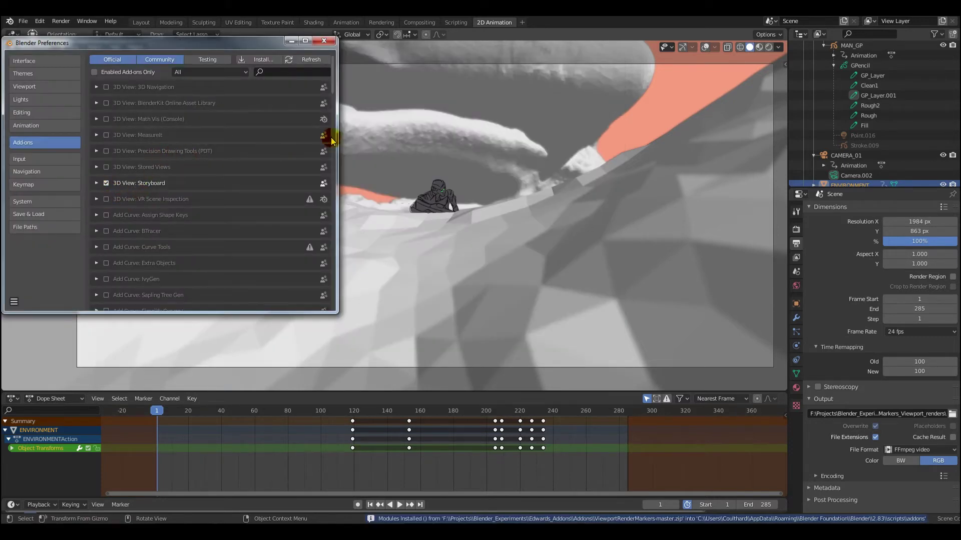
left_click_drag(334, 83, 318, 70)
Filter add-ons by 'mark', enable Render Markers and Viewport Render Markers, and save the preferences
left_click(283, 70)
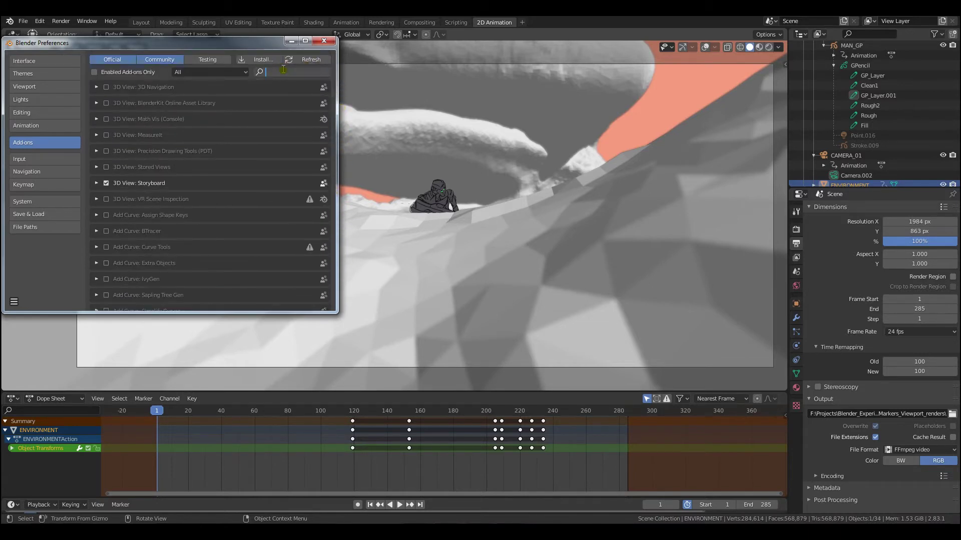
type("marker")
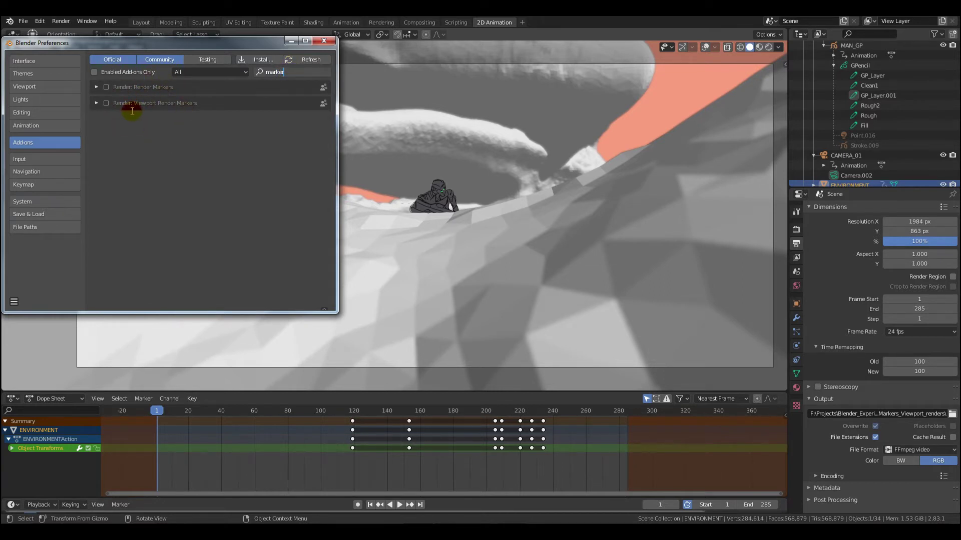
key("Return")
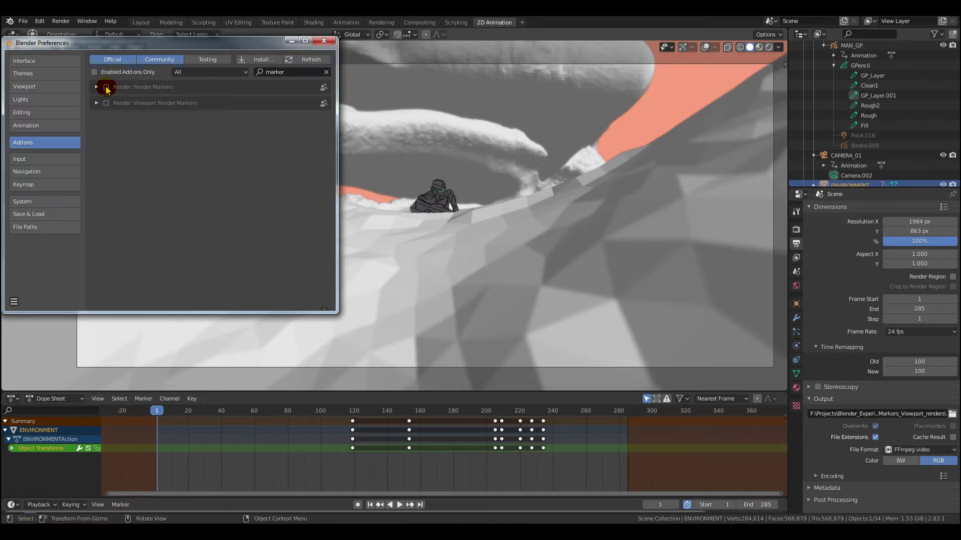
left_click(106, 87)
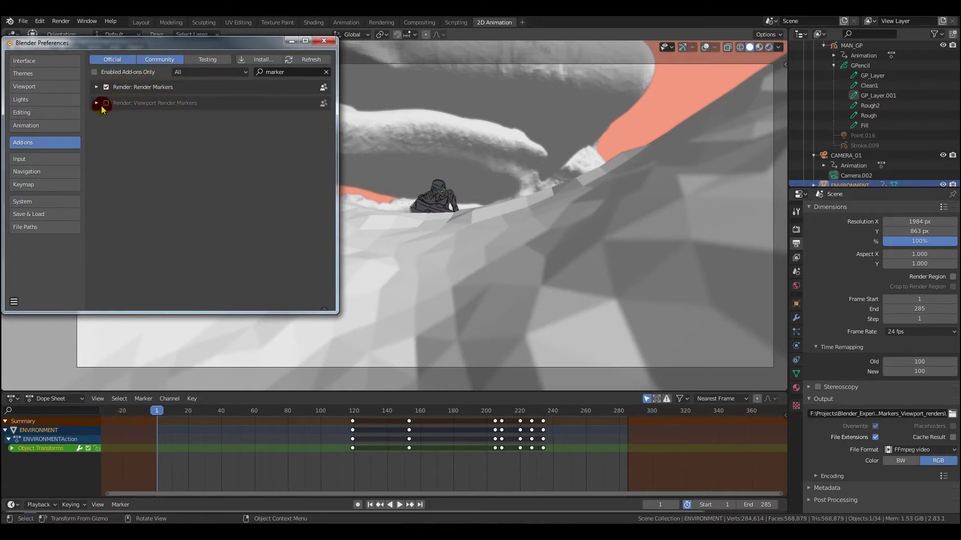
left_click(106, 103)
left_click(97, 103)
left_click(96, 87)
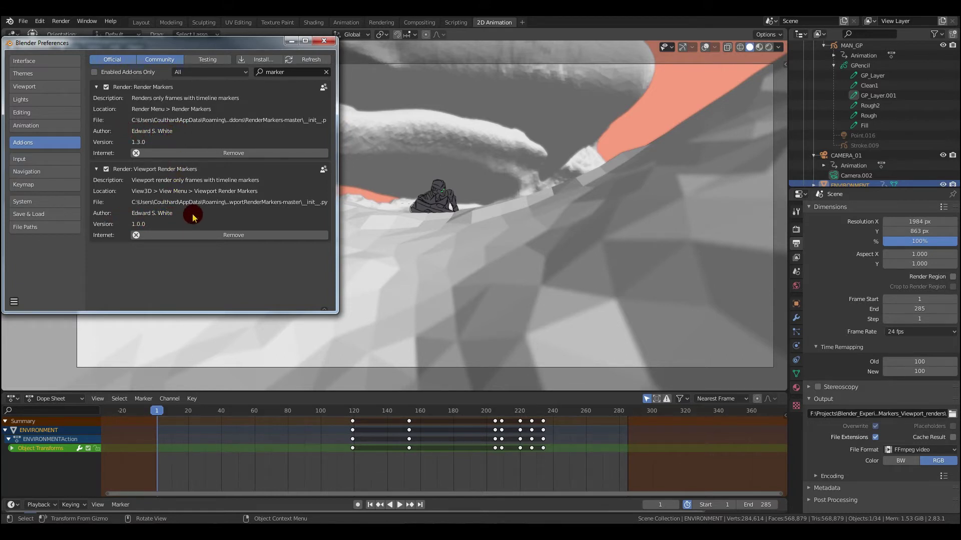
left_click(14, 302)
left_click(45, 276)
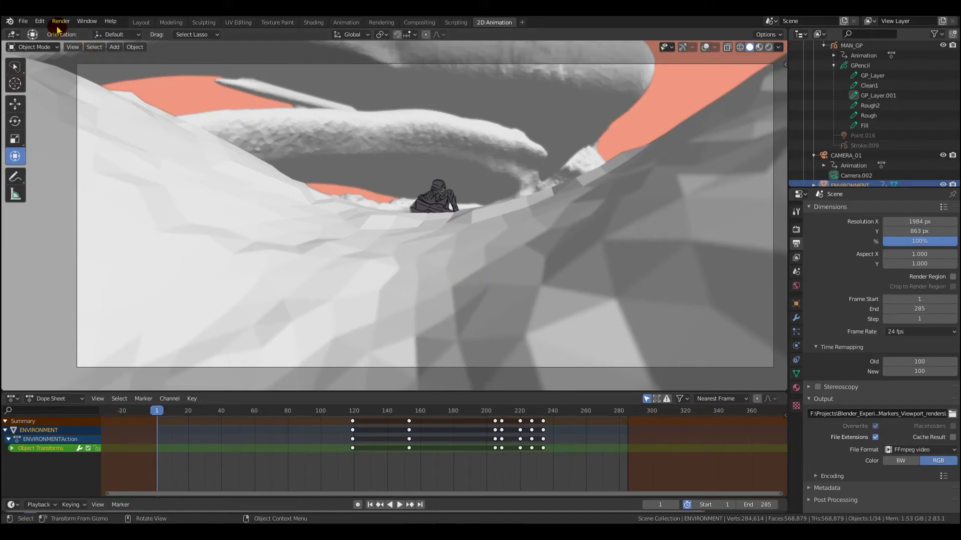
left_click(60, 21)
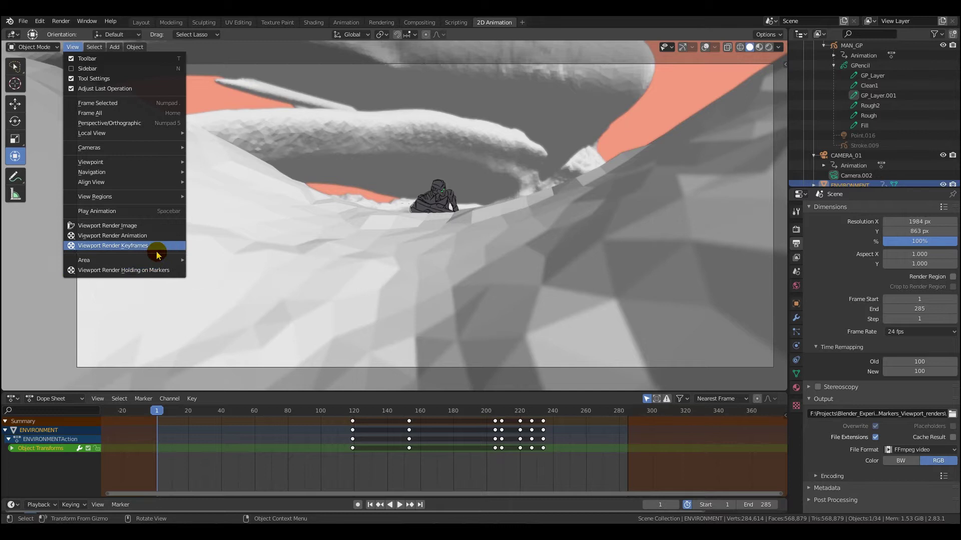
left_click(197, 283)
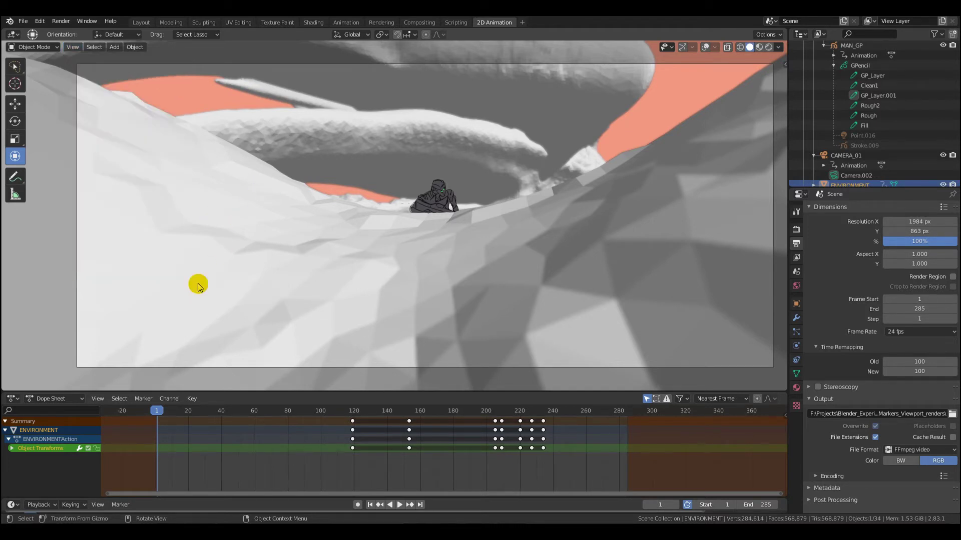
left_click_drag(161, 415, 215, 415)
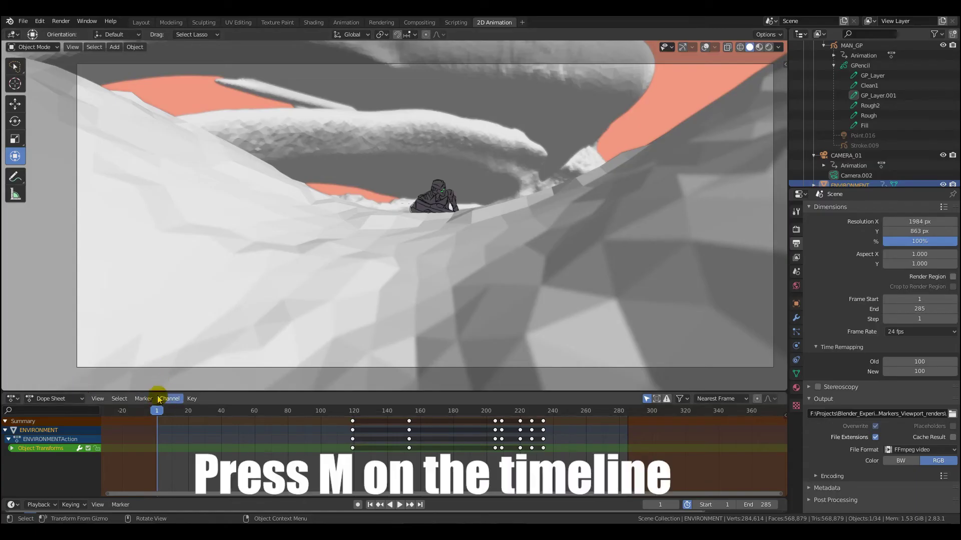
Add timeline markers at frames 1 and 10, then play and scrub toward frame 30 for the next pose
left_click(166, 430)
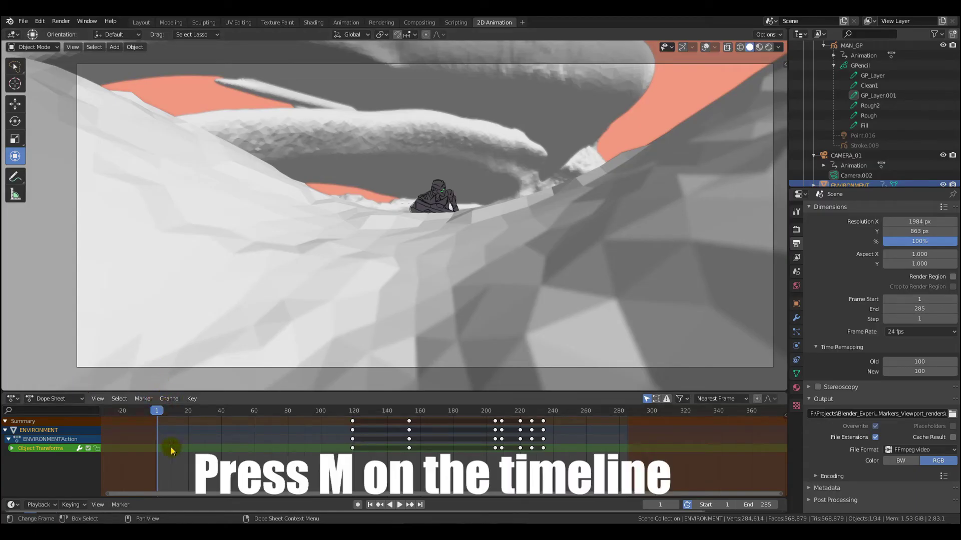
key("m")
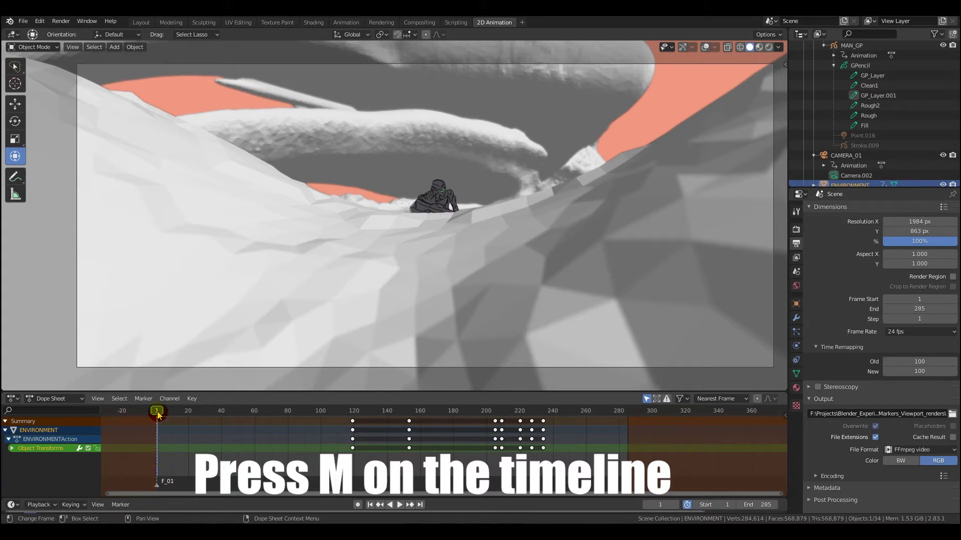
left_click_drag(157, 413, 173, 420)
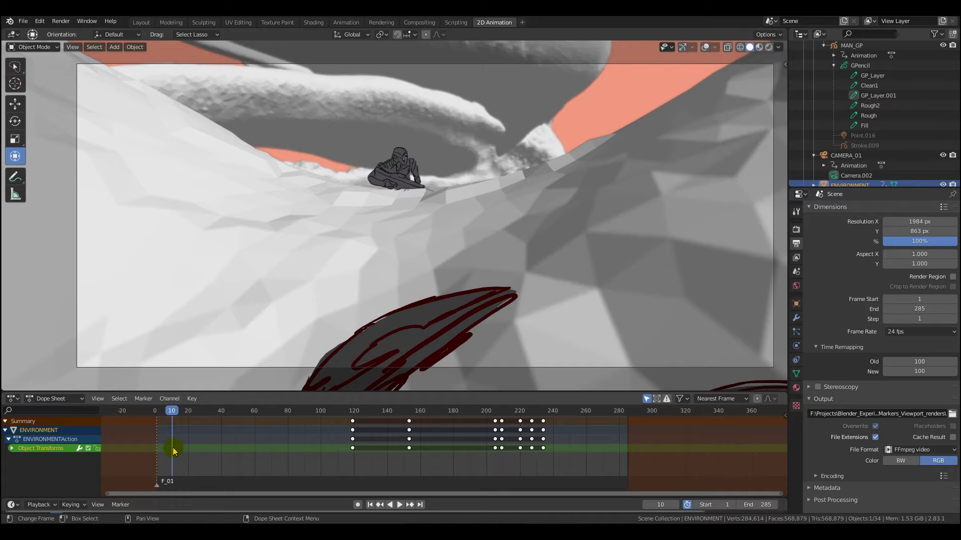
key("m")
key("space")
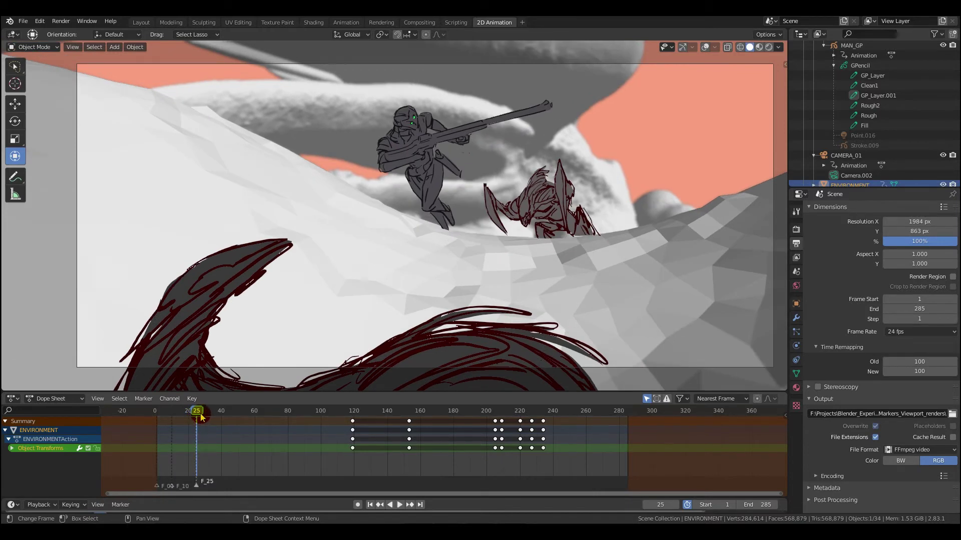
left_click_drag(200, 417, 623, 413)
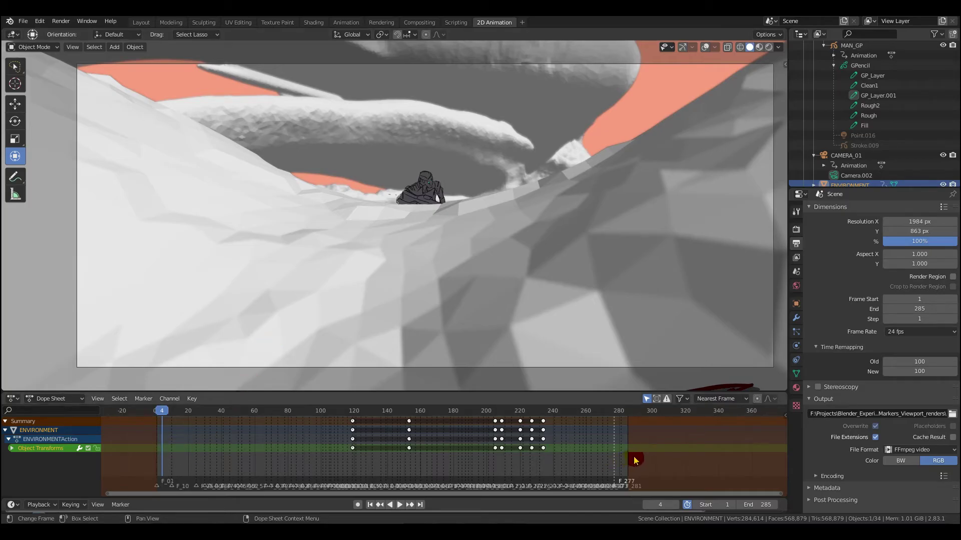
Review the output properties and the frame Step value of 5
left_click(796, 244)
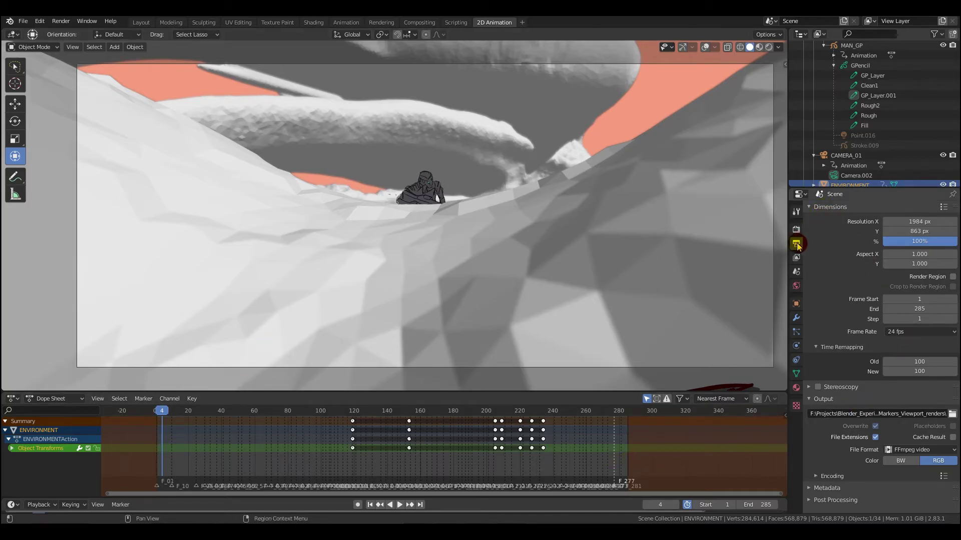
left_click(796, 229)
left_click(796, 243)
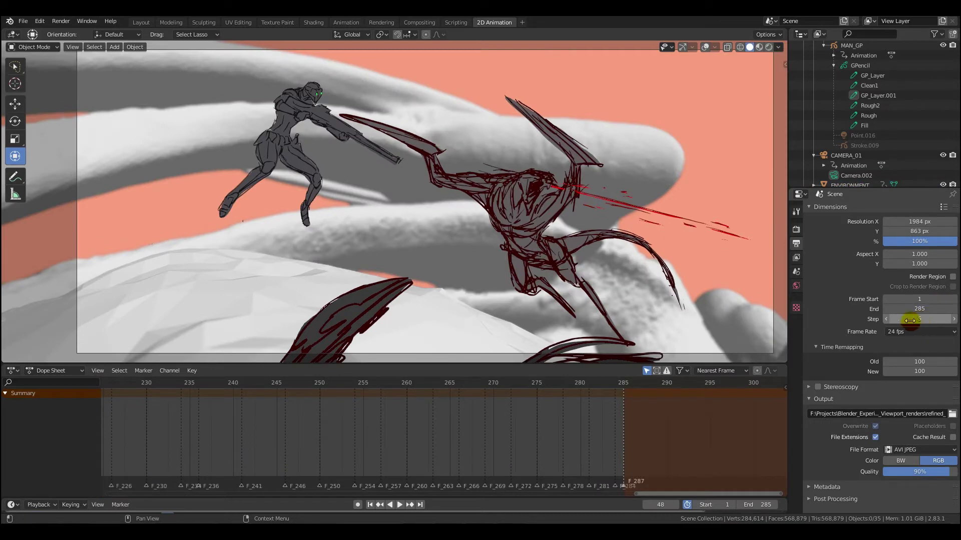
left_click(910, 320)
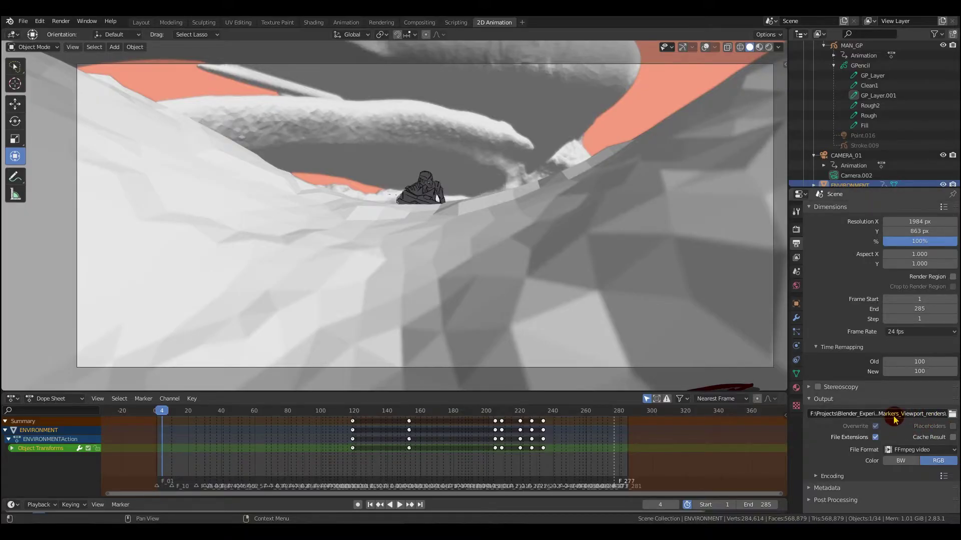
Set the output folder to Markers_Viewport_renders, keeping FFmpeg video as the file format
left_click(952, 415)
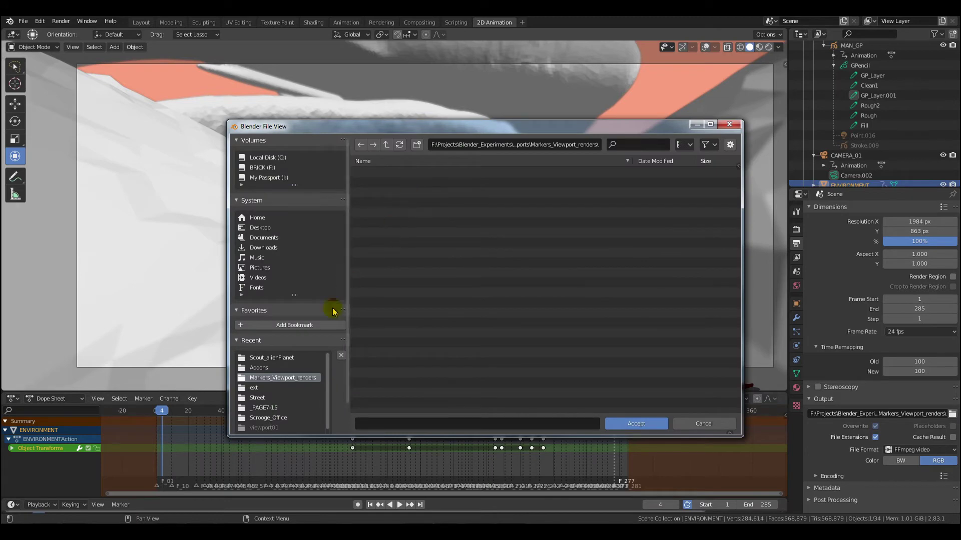
left_click(636, 424)
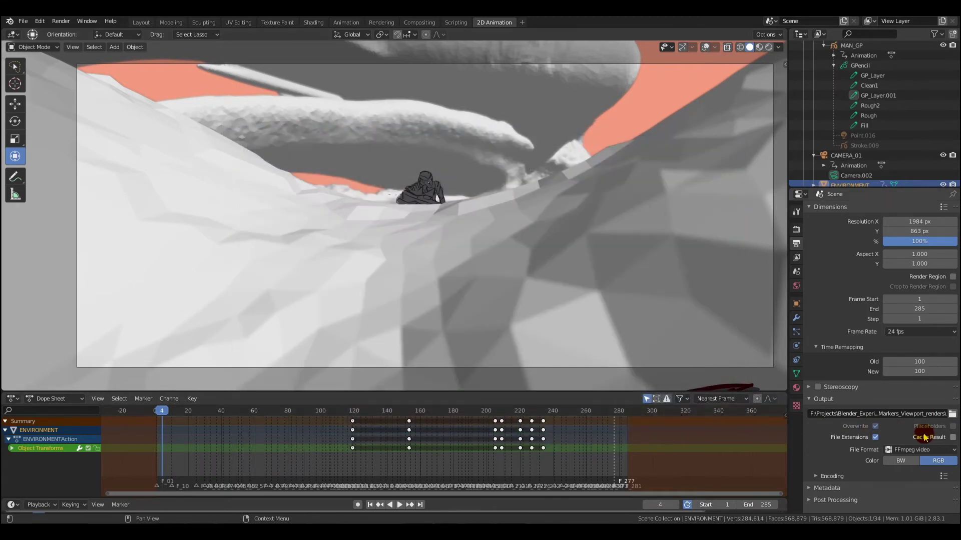
left_click(951, 451)
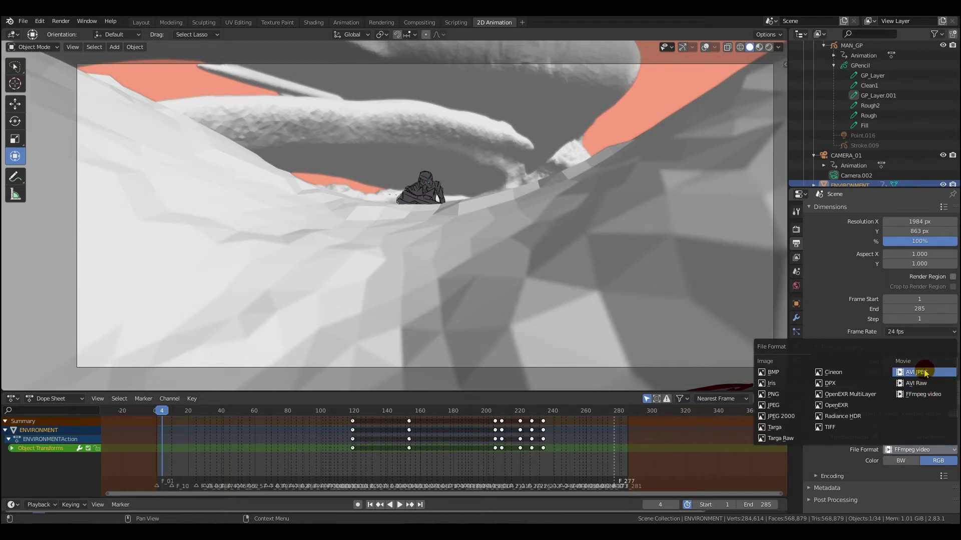
left_click(926, 395)
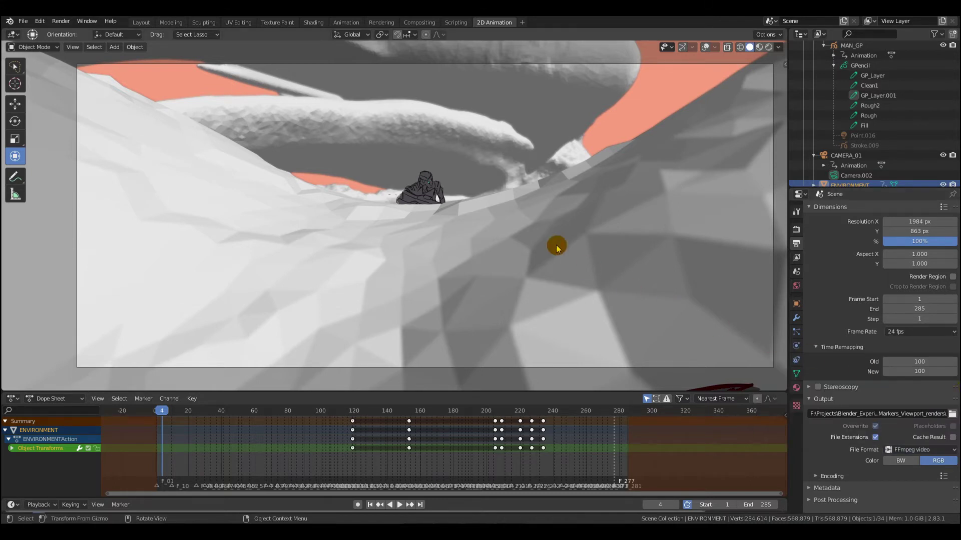
Viewport-render only the marker frames as an AVI JPEG movie, then deselect the Empty
left_click(73, 47)
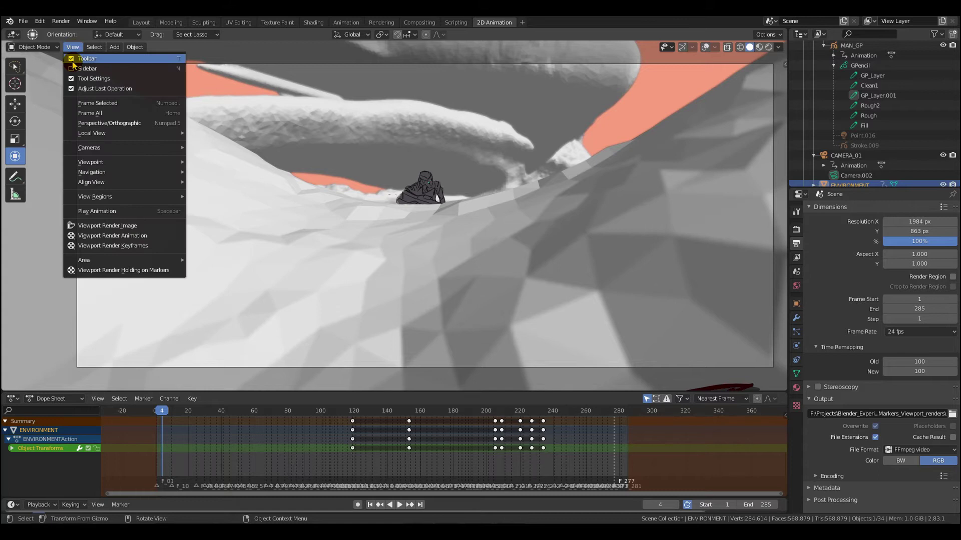
left_click(124, 271)
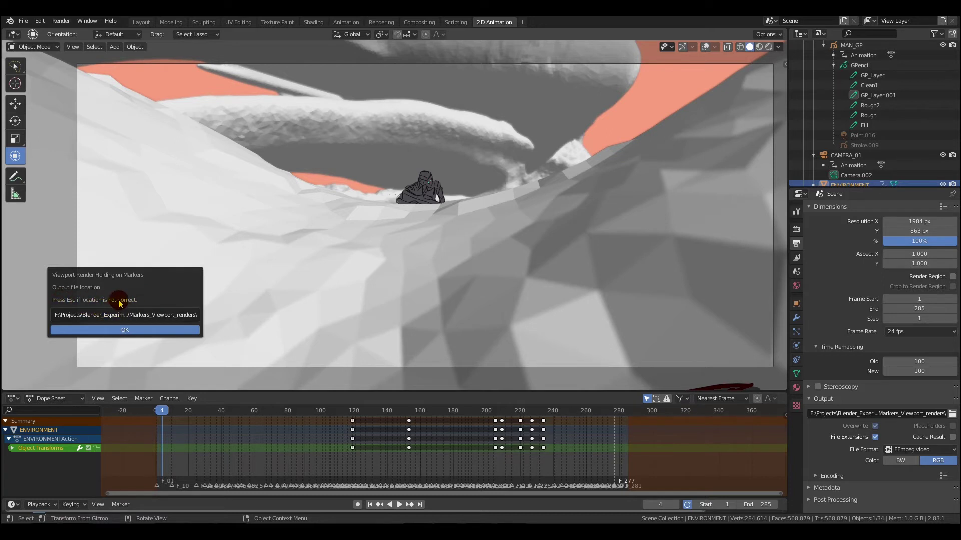
key("Escape")
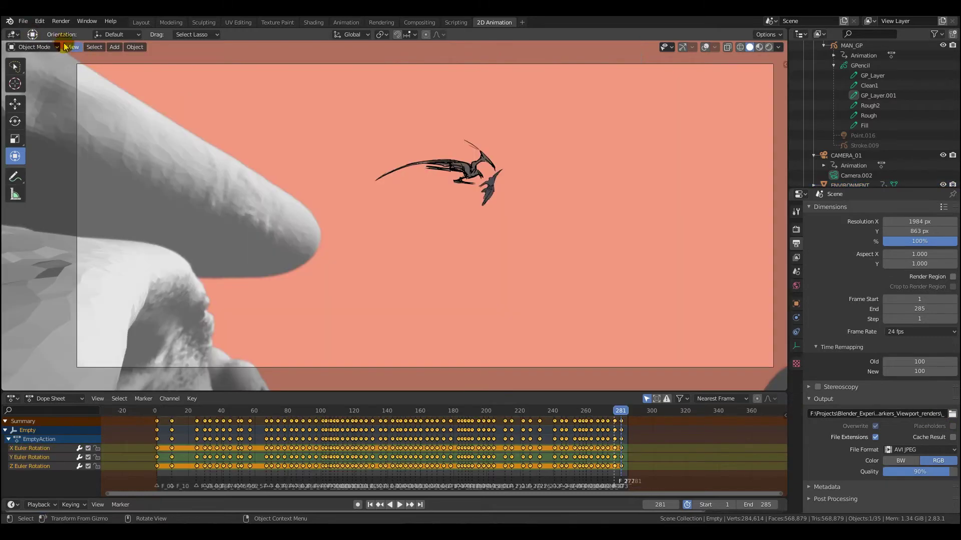
left_click(68, 46)
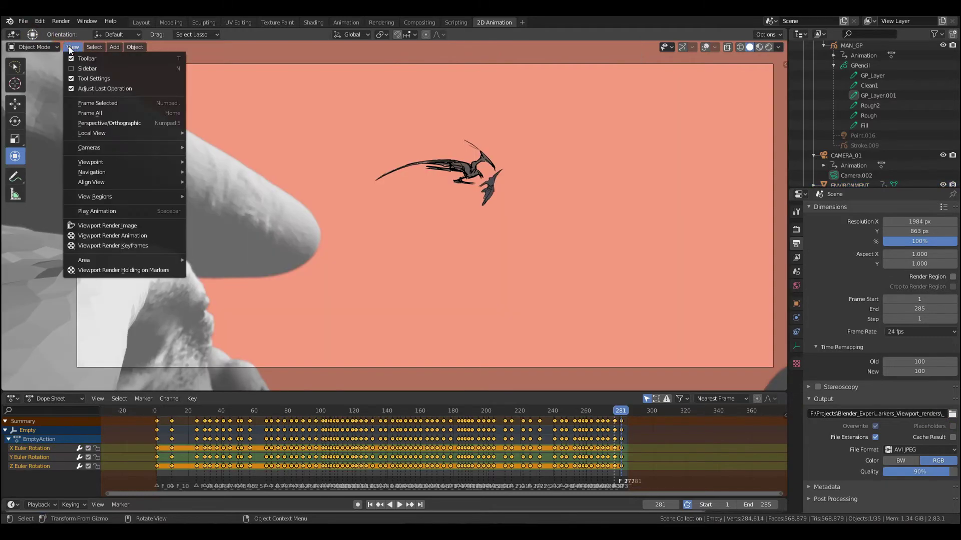
left_click(121, 270)
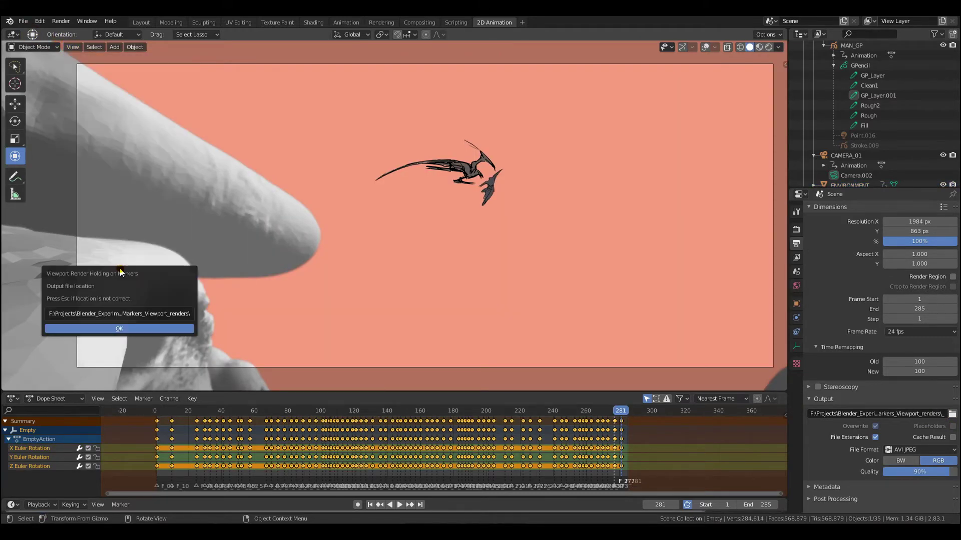
left_click(119, 329)
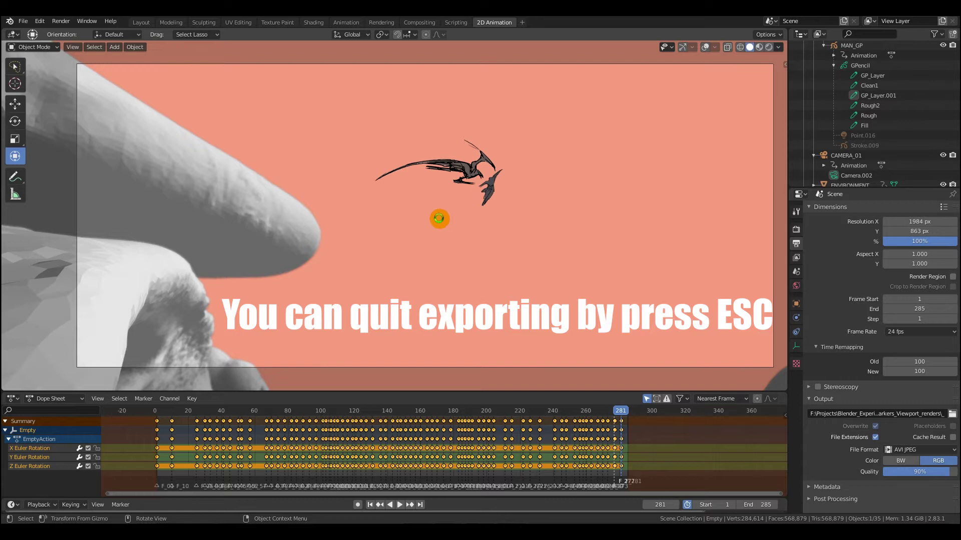
left_click(439, 218)
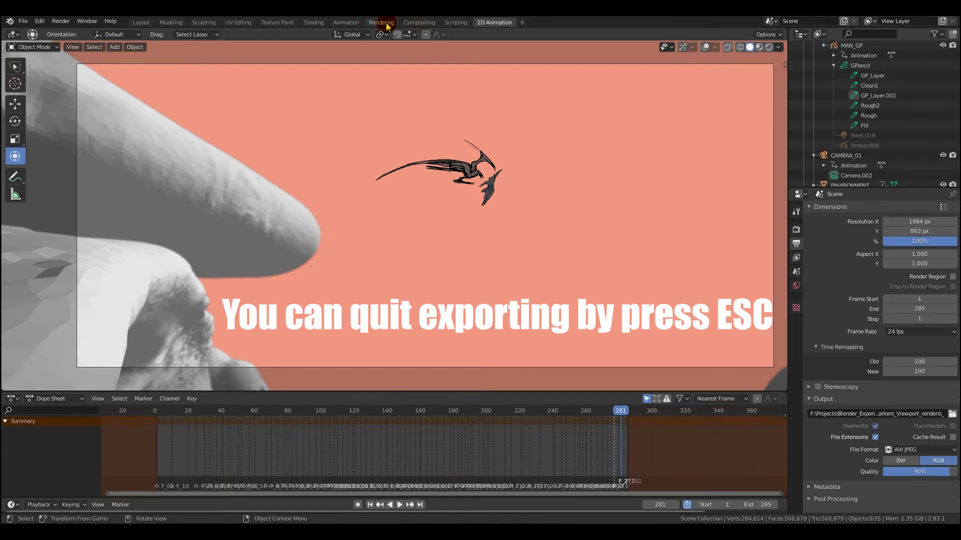
left_click(87, 21)
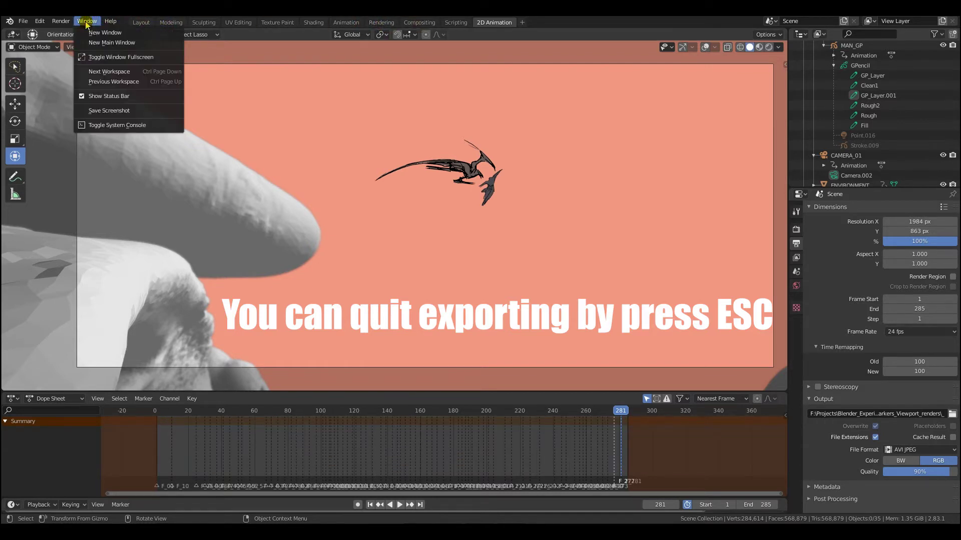
left_click(120, 126)
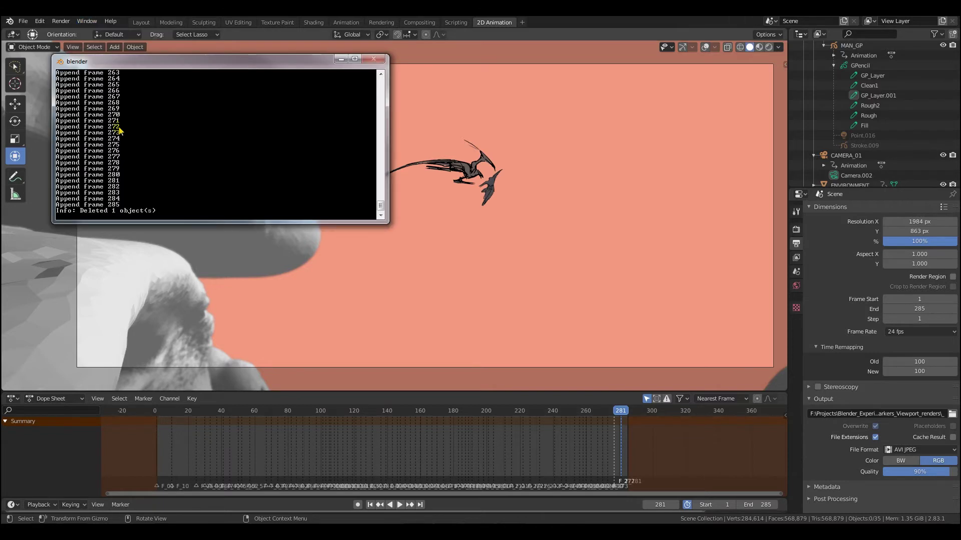
left_click_drag(253, 66, 731, 79)
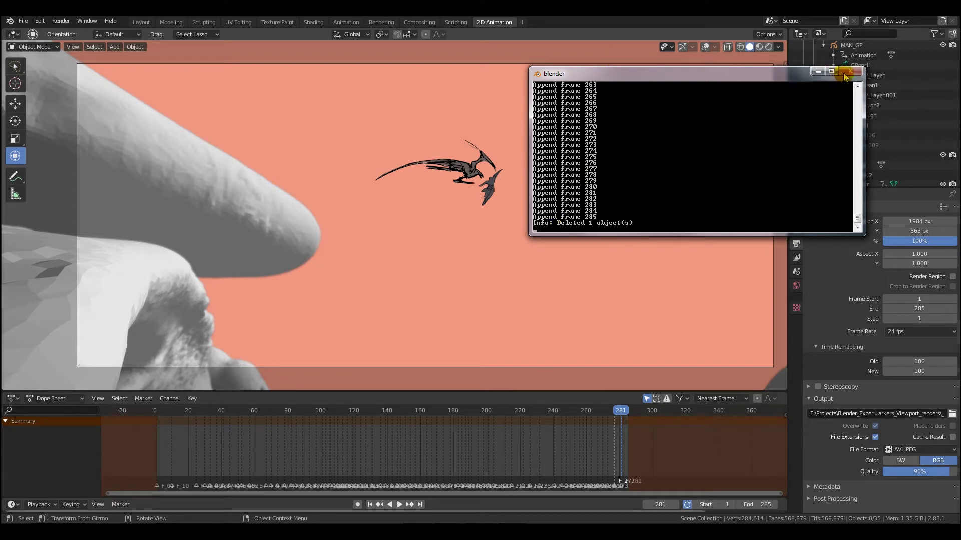
Minimize the console and move the render folder window up to check __0001-0285.avi
left_click(817, 72)
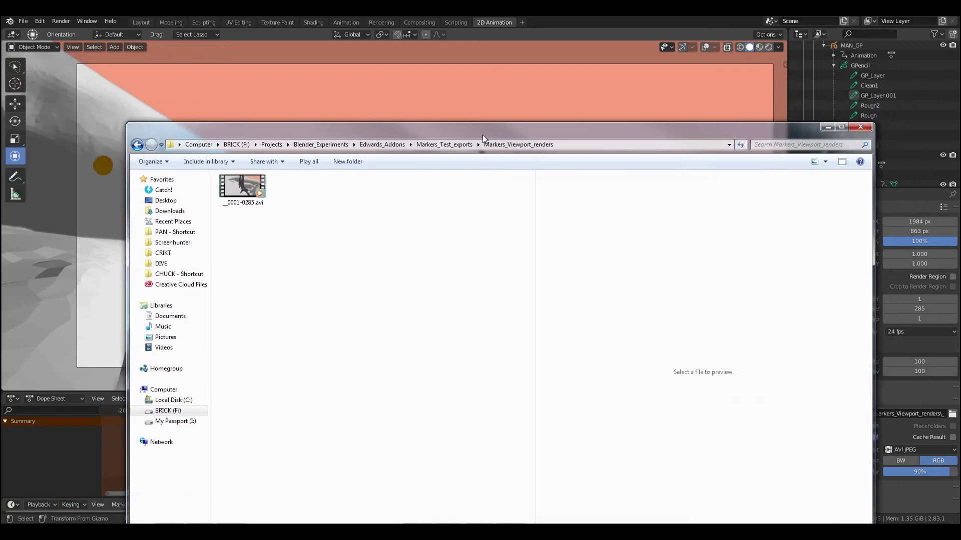
left_click_drag(483, 134, 475, 51)
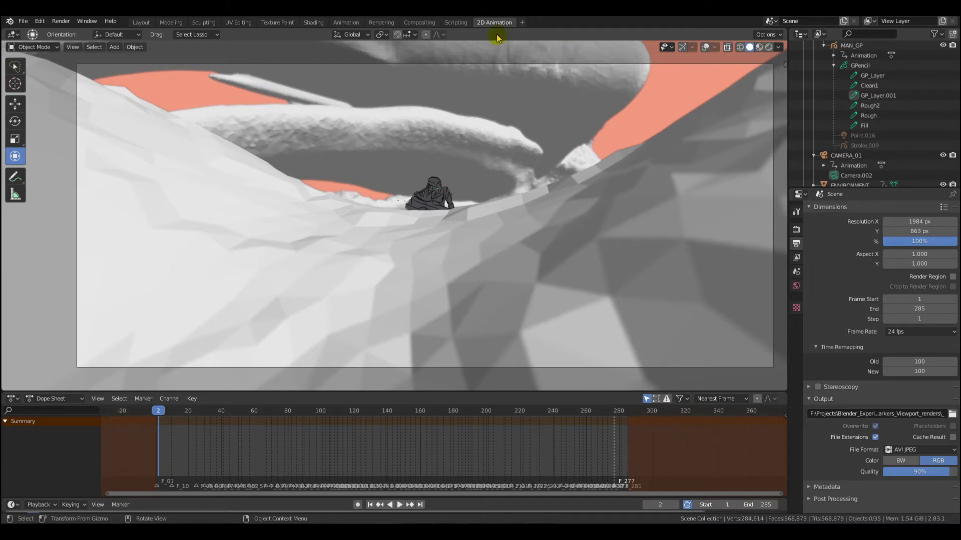
Try MatCap, Studio and Random colour shading, switch to Rendered, then browse the output folder
left_click(778, 46)
left_click(767, 96)
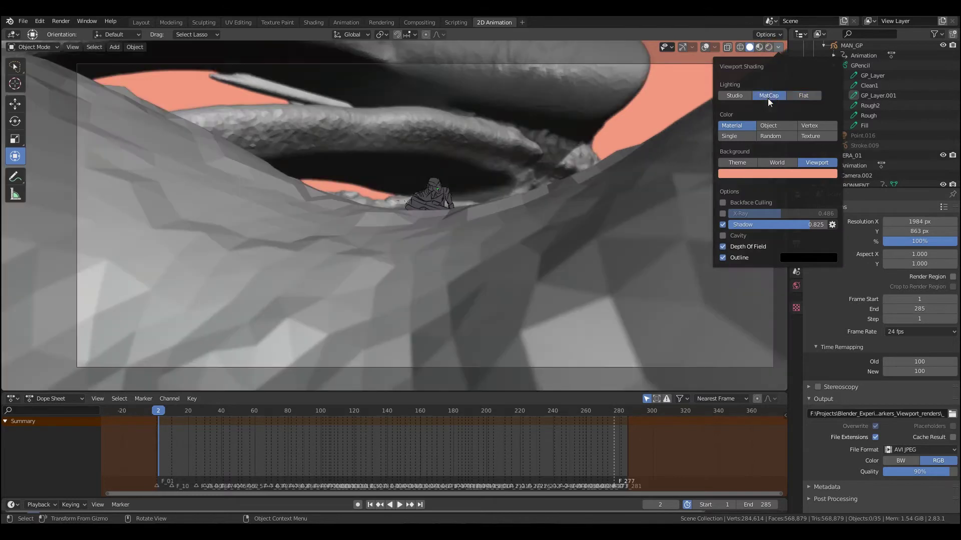
left_click(735, 96)
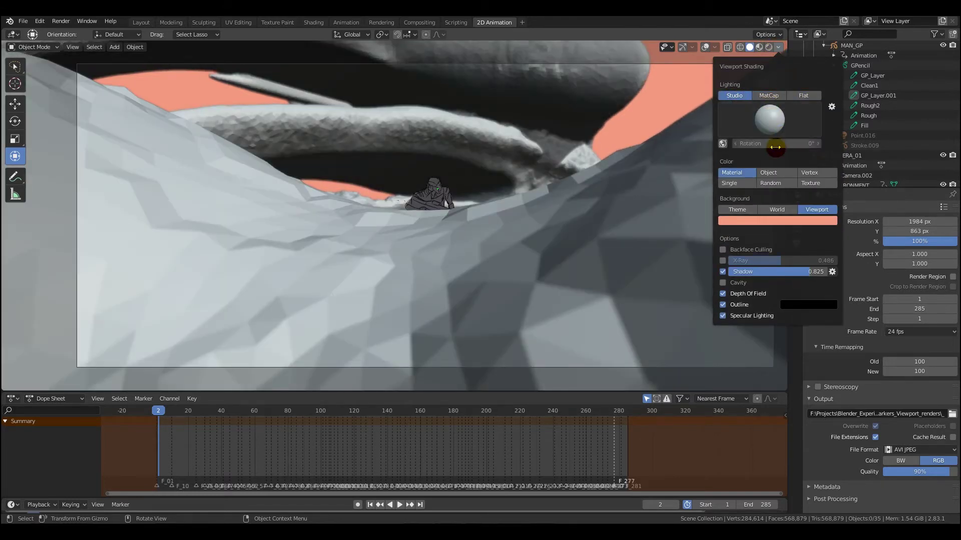
left_click(770, 183)
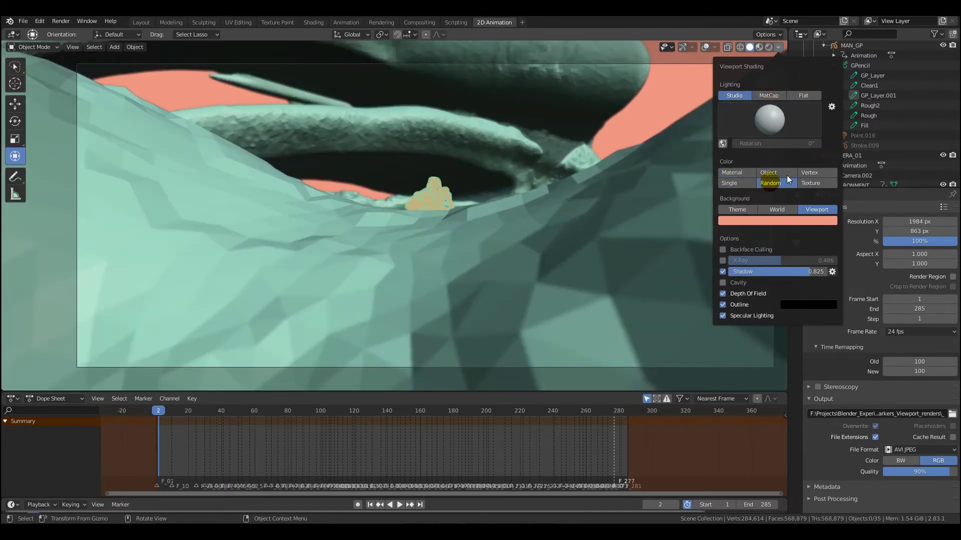
left_click(769, 47)
left_click(566, 137)
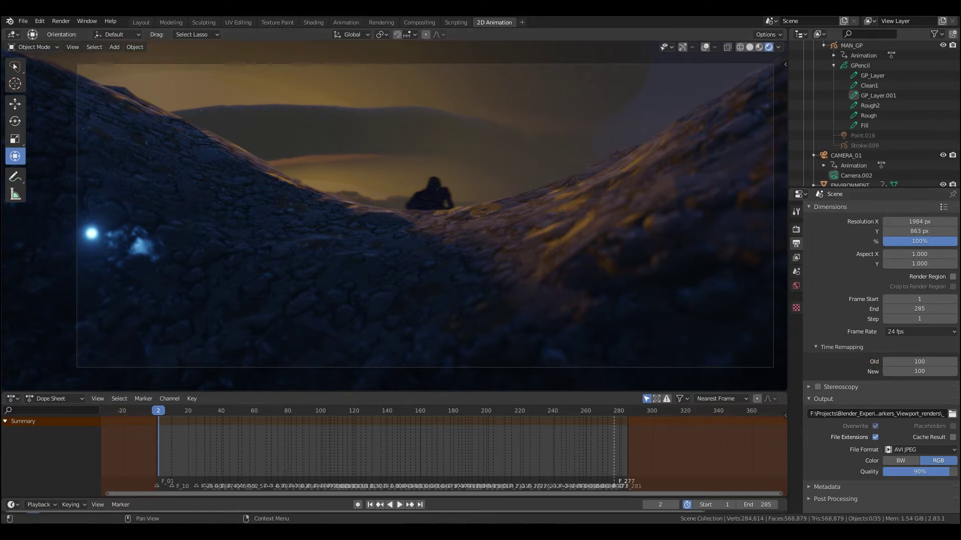
left_click(948, 413)
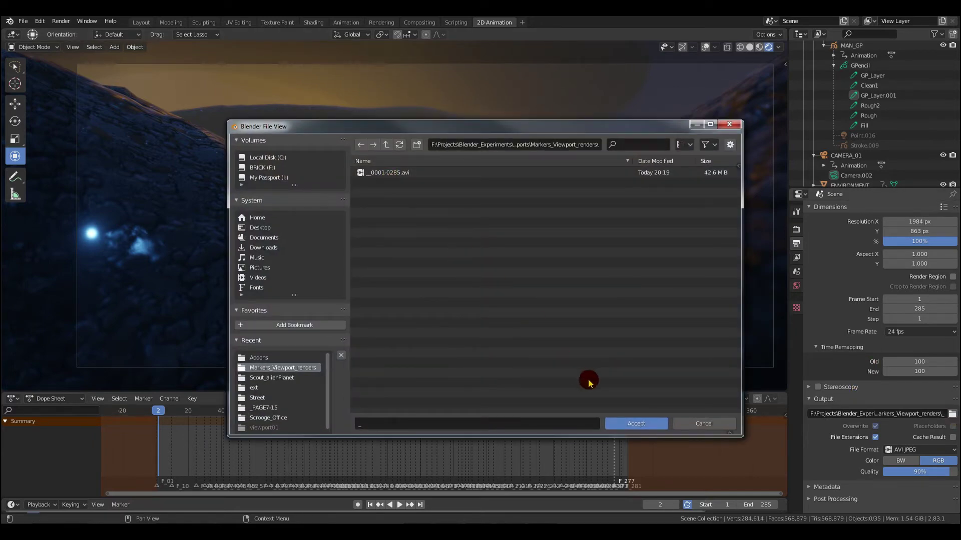
Create a new 'Evee' folder inside Markers_Viewport_renders and accept it as the render output
left_click(418, 146)
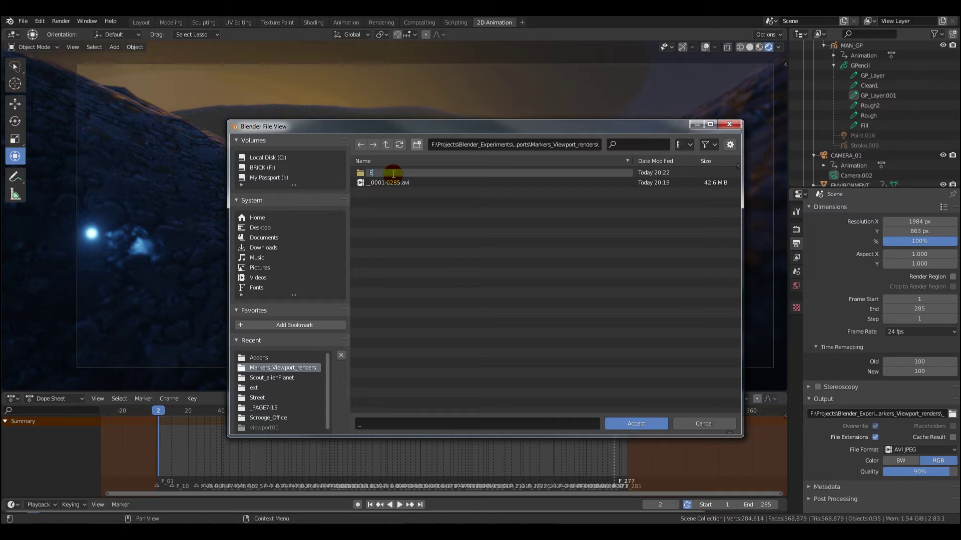
type("Evee")
key("Return")
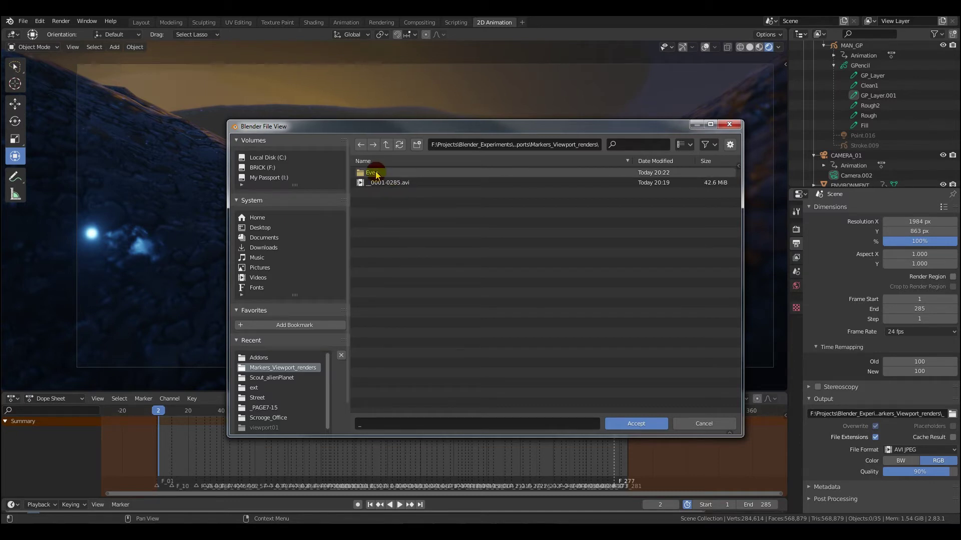
left_click(376, 173)
left_click(636, 423)
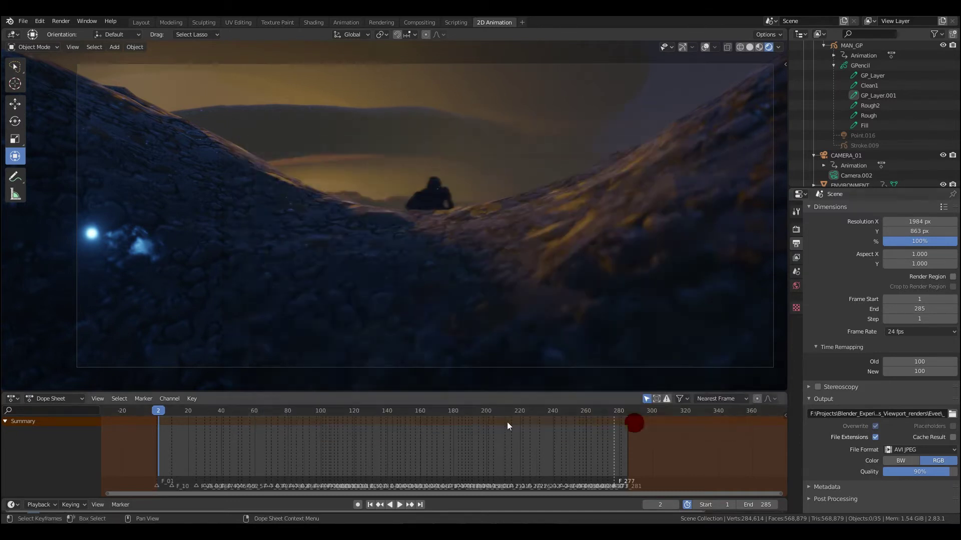
Show the system console and run Viewport Render Holding on Markers to an AVI JPEG in Evee
key("alt+Tab")
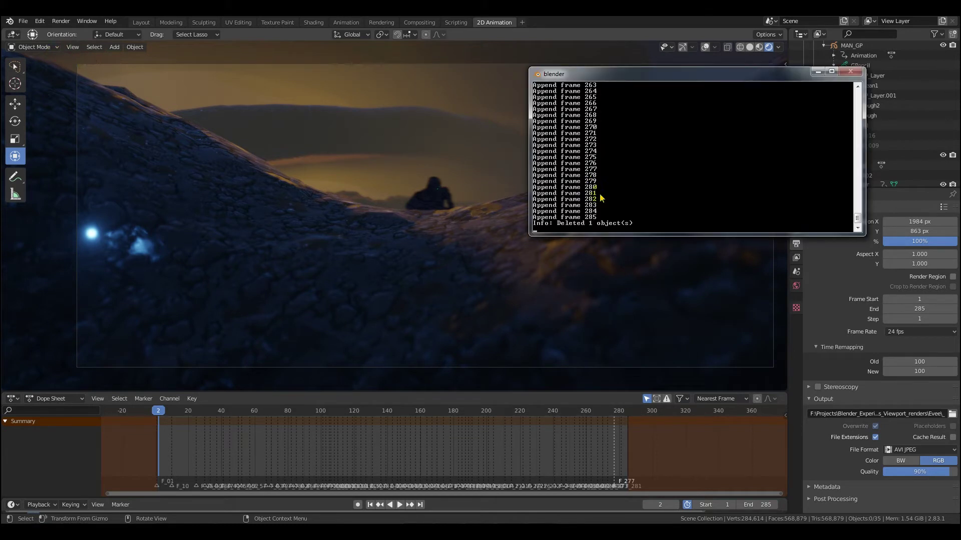
left_click(72, 47)
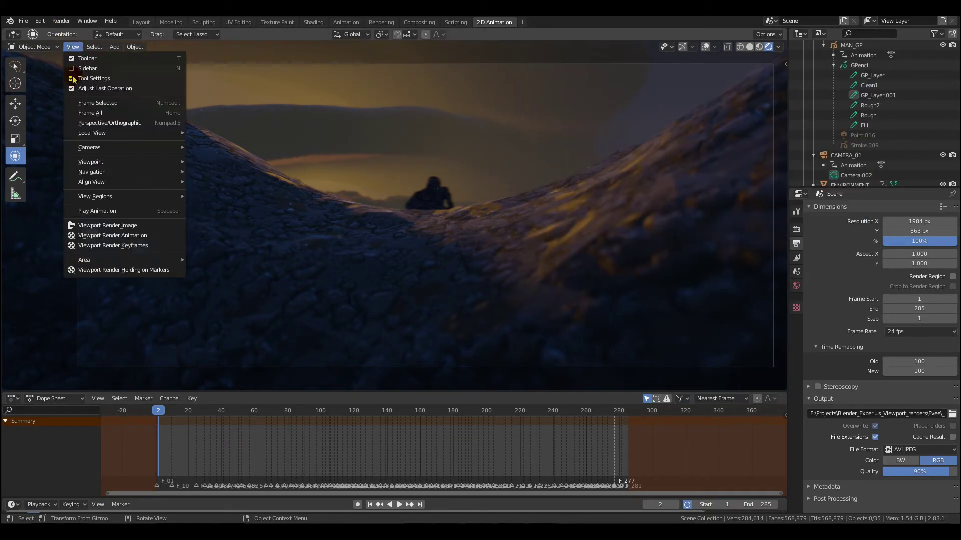
left_click(120, 271)
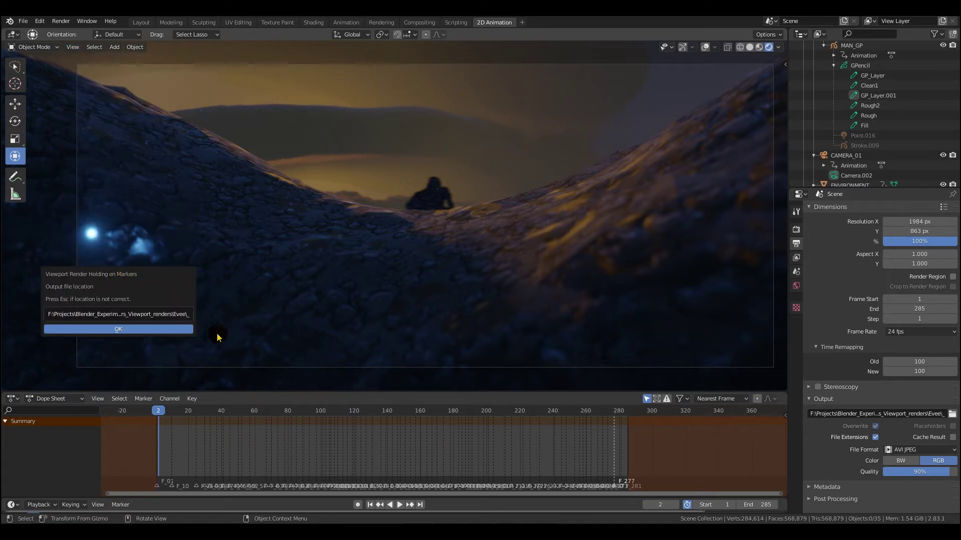
left_click(169, 329)
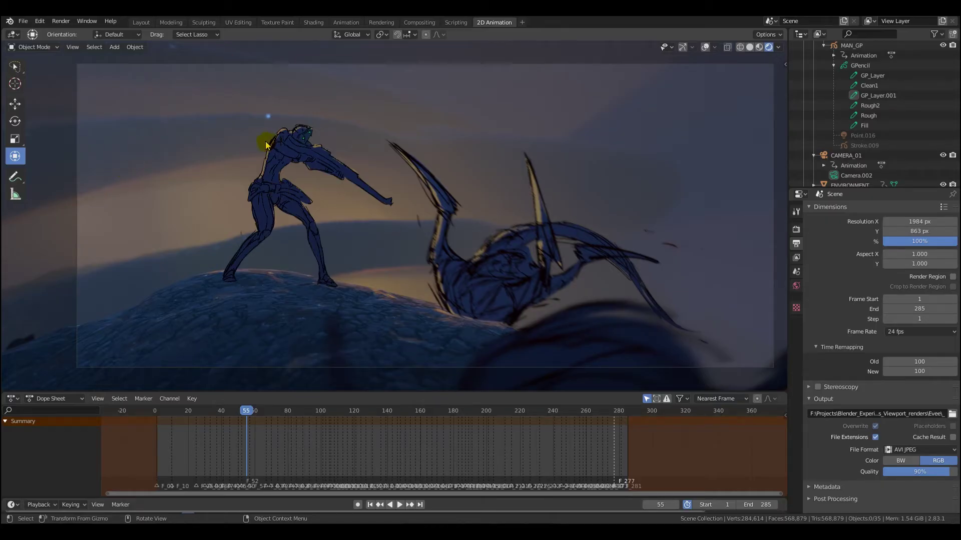
Point the render output to the Singles folder and set the file format to JPEG
left_click(60, 21)
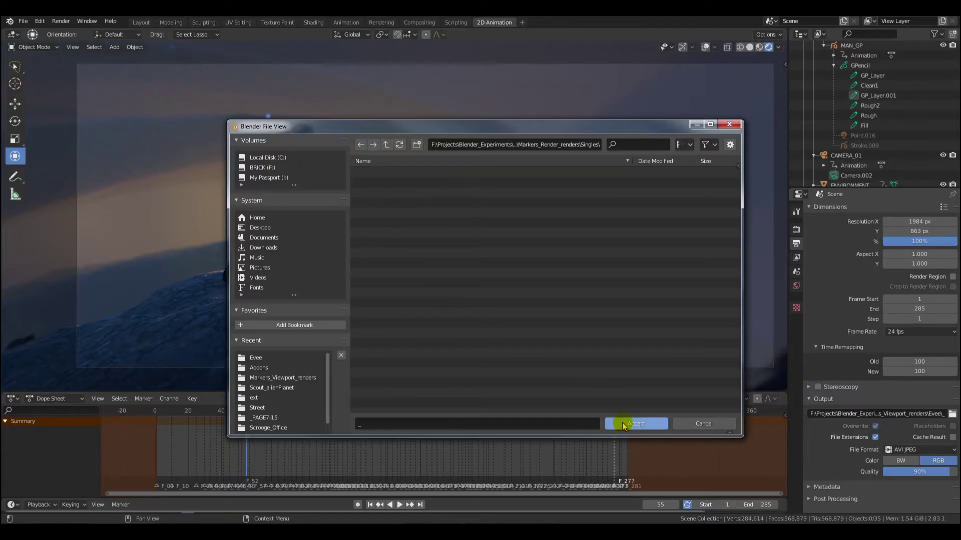
left_click(623, 425)
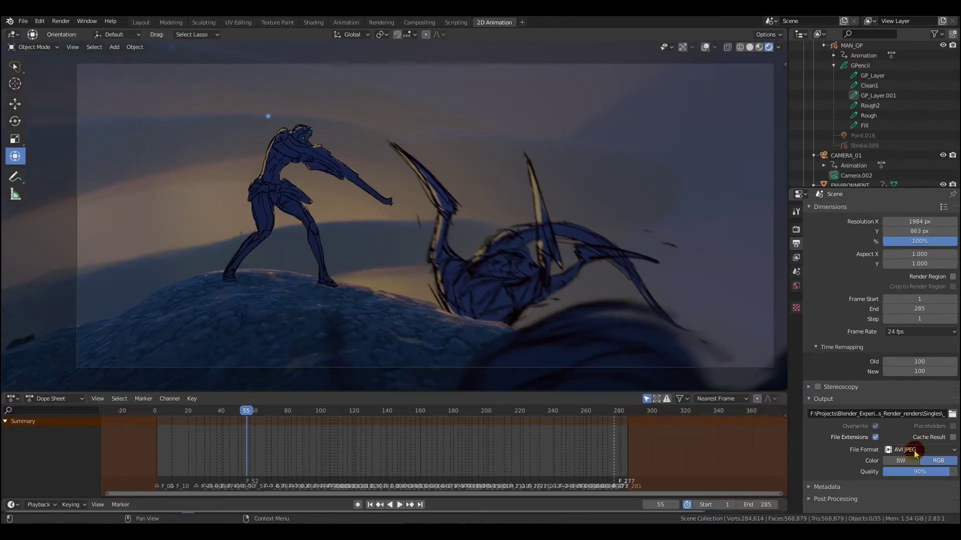
left_click(915, 450)
left_click(797, 409)
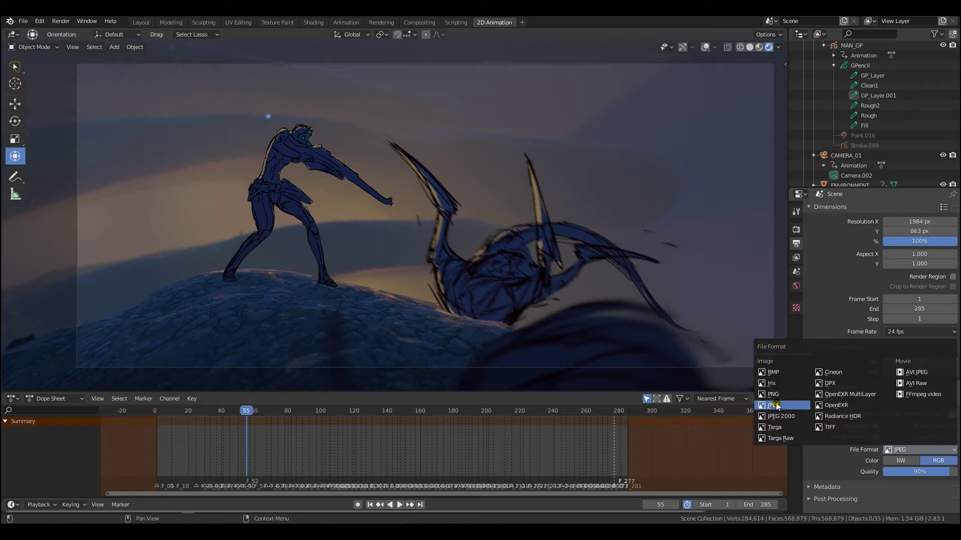
left_click(774, 405)
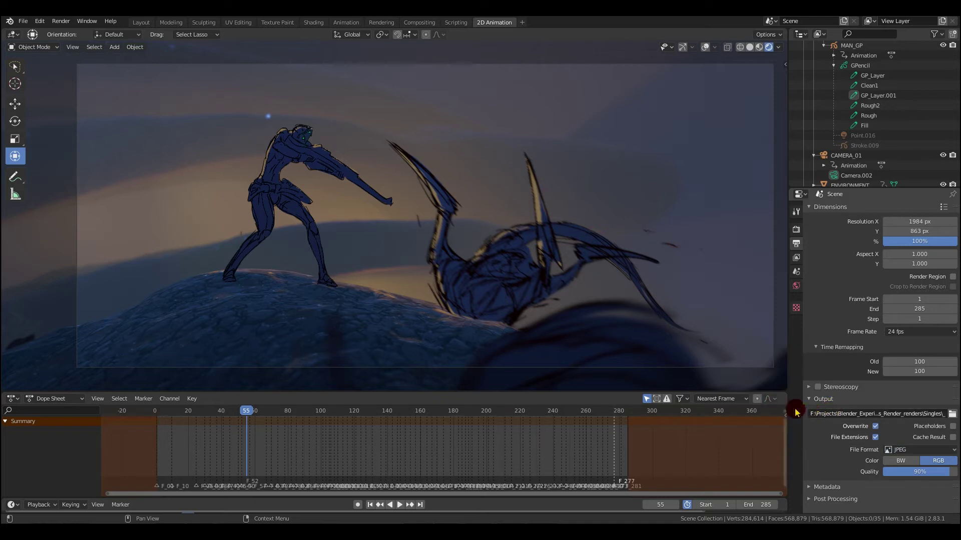
Run Render Images at Markers into Singles and check the console for the saved JPEGs
left_click(60, 21)
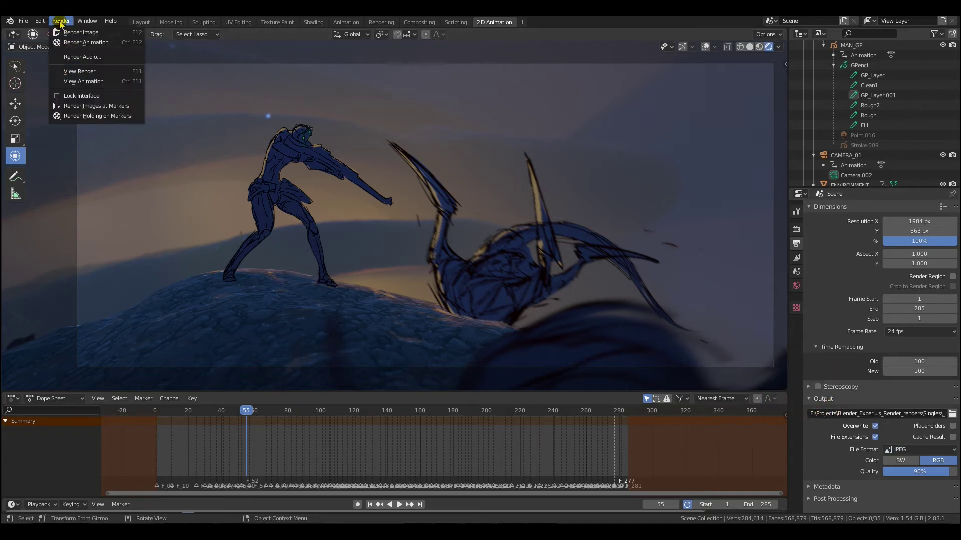
left_click(109, 111)
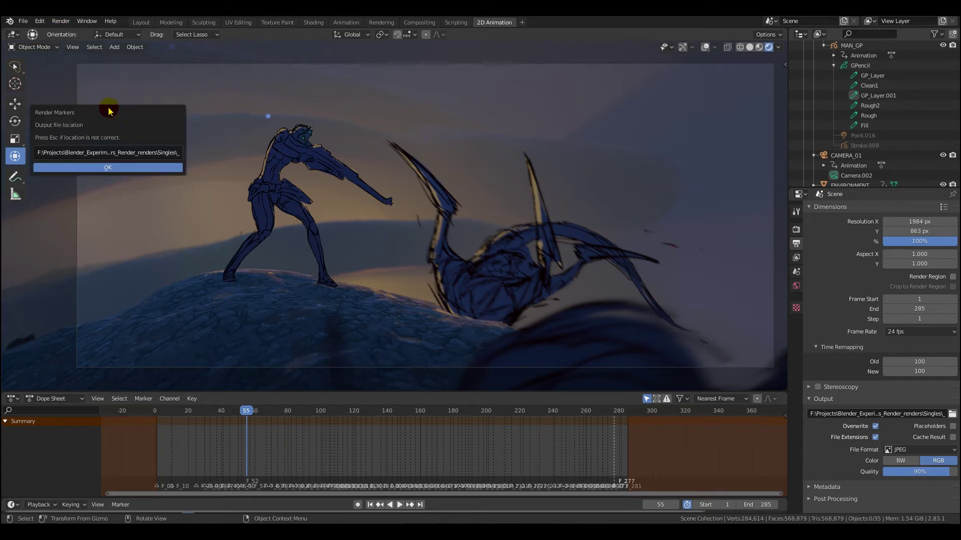
left_click(115, 169)
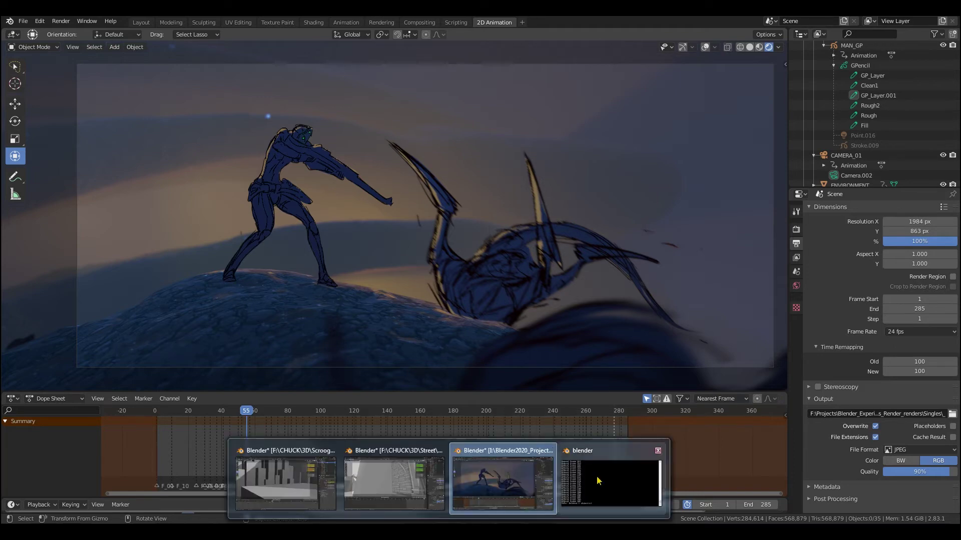
left_click(599, 482)
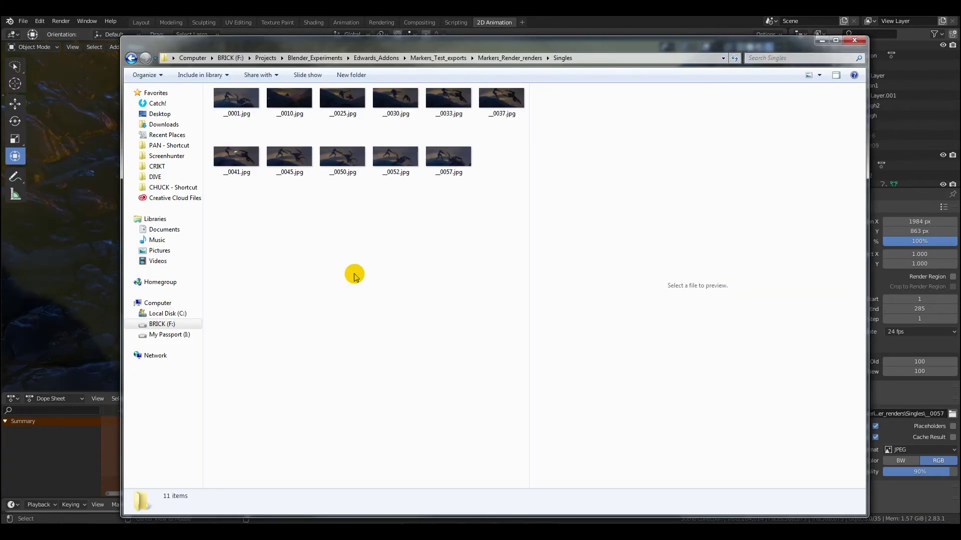
Show the Singles renders as extra large icons and bring up the options for _0001.jpg
right_click(345, 243)
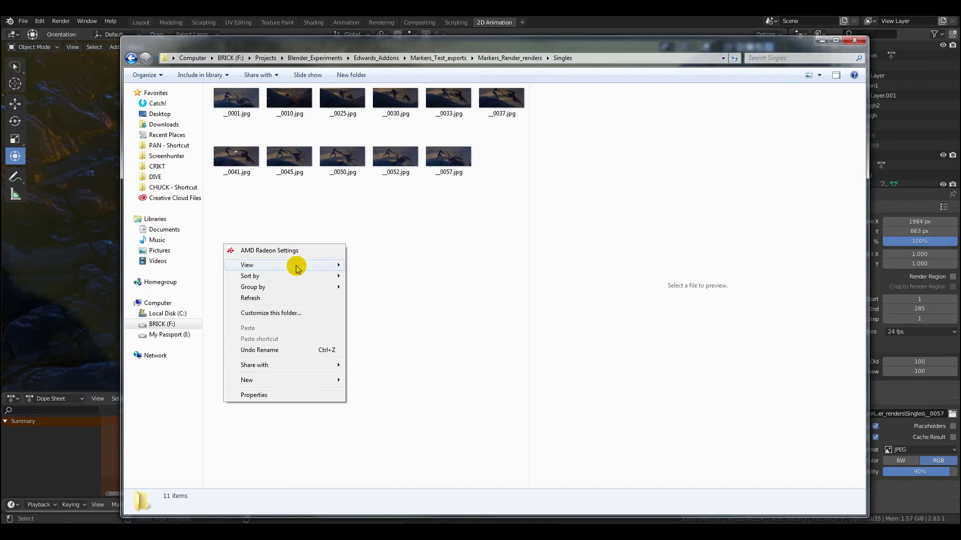
mouse_move(310, 265)
left_click(195, 265)
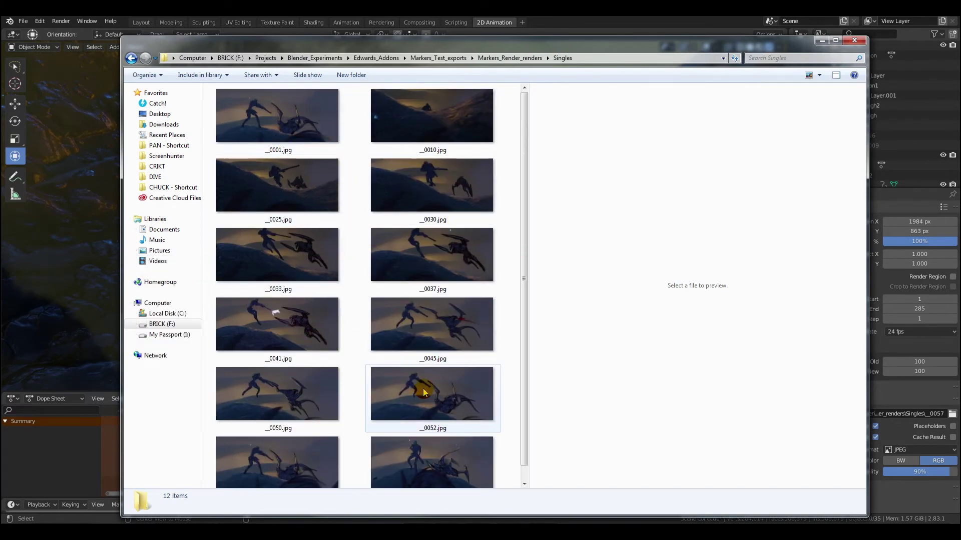
right_click(277, 126)
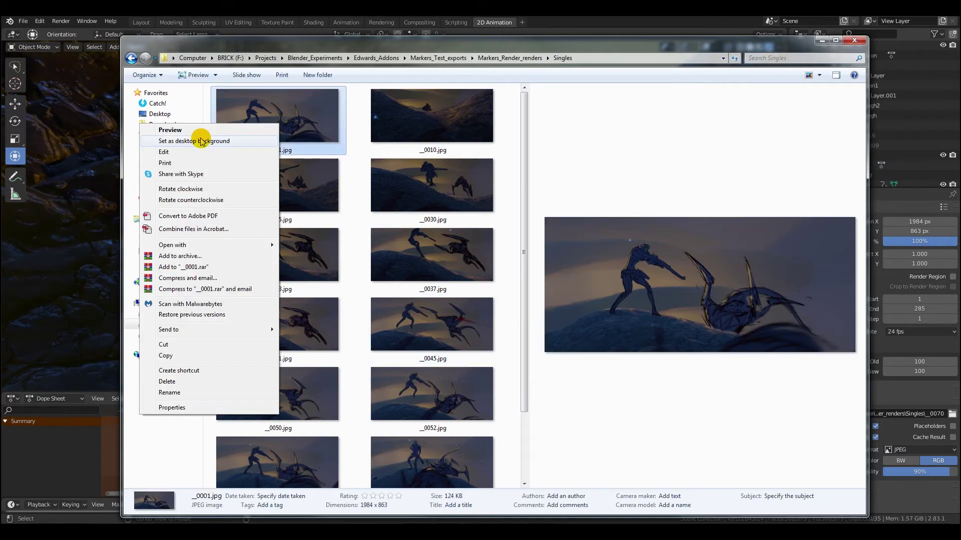
Preview _0001.jpg in Photo Viewer, enlarge the window, and step through the marker stills
left_click(171, 130)
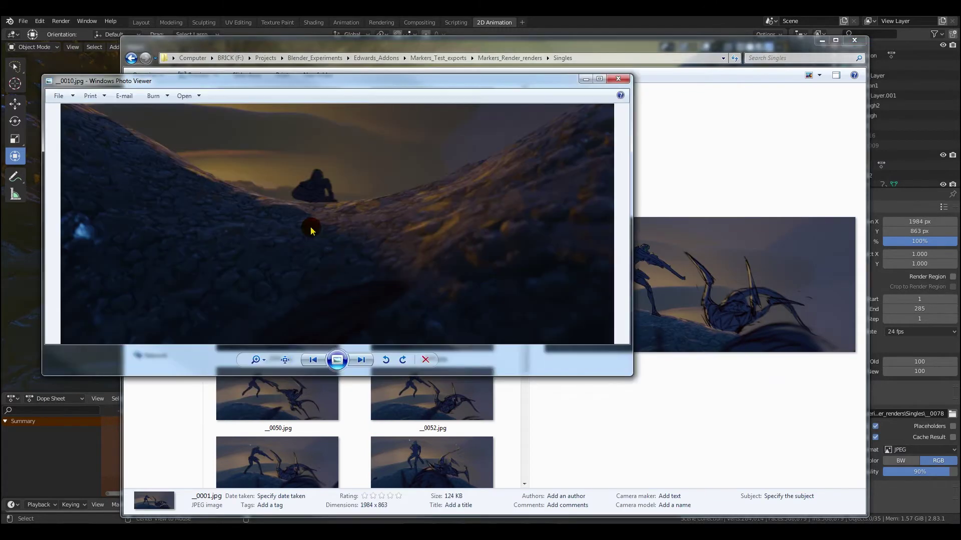
key("Right")
key("Right")
key("Right")
key("Right")
key("Right")
key("Right")
key("Right")
key("Right")
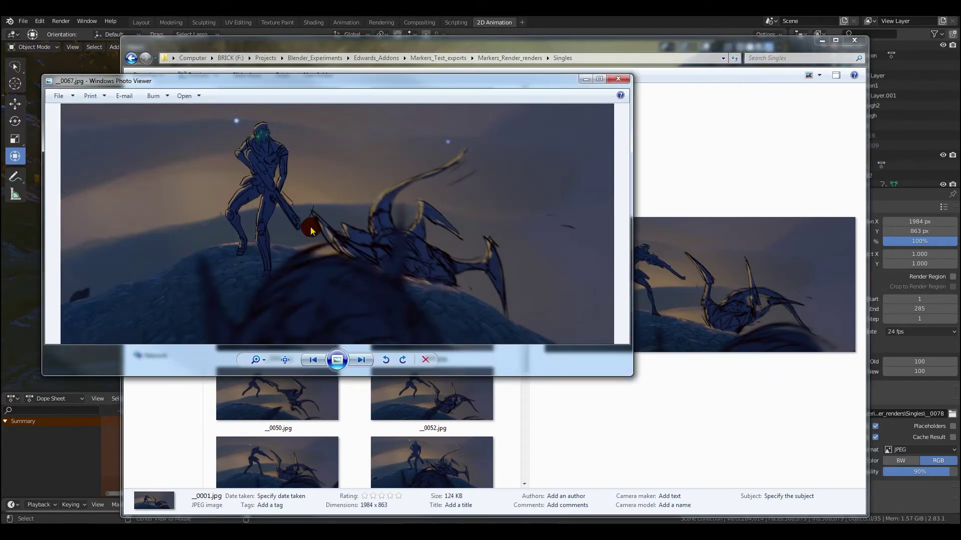
key("Left")
key("Left")
key("Left")
key("Left")
key("Left")
key("Left")
key("Left")
key("Left")
key("Left")
key("Left")
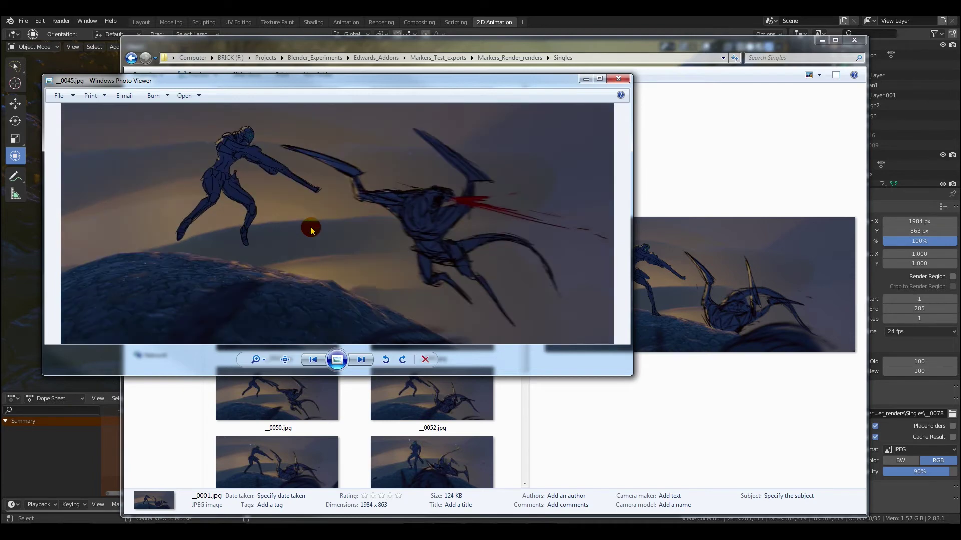
key("Right")
key("Right")
key("Right")
key("Right")
key("Right")
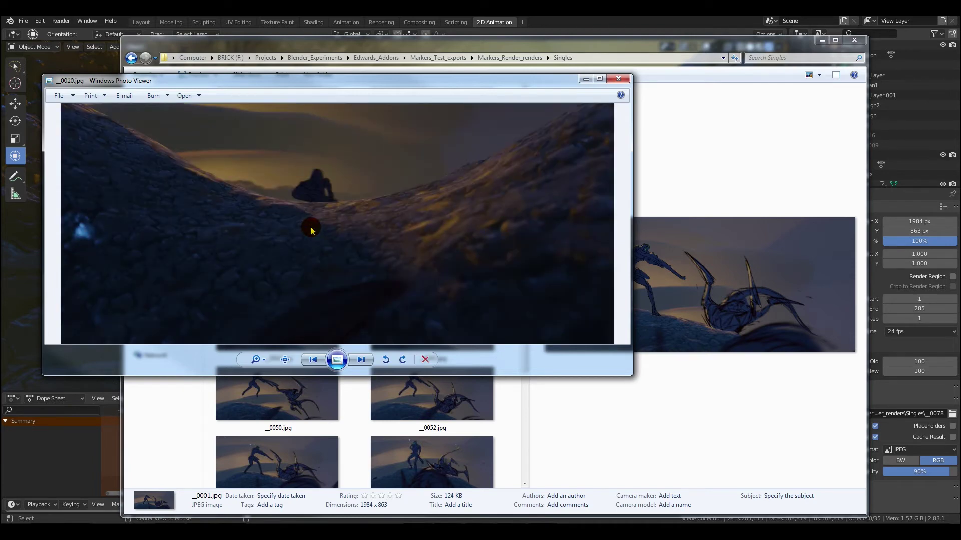
key("Right")
key("Right")
key("Right")
key("Right")
key("Right")
key("Right")
key("Right")
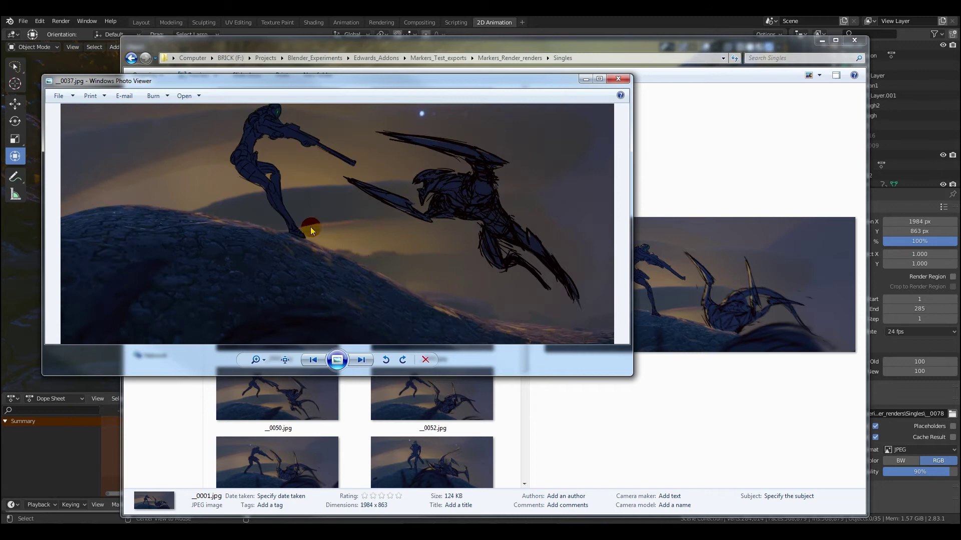
left_click_drag(629, 375, 723, 404)
key("Right")
key("Right")
key("Right")
key("Right")
key("Right")
key("Right")
key("Right")
key("Right")
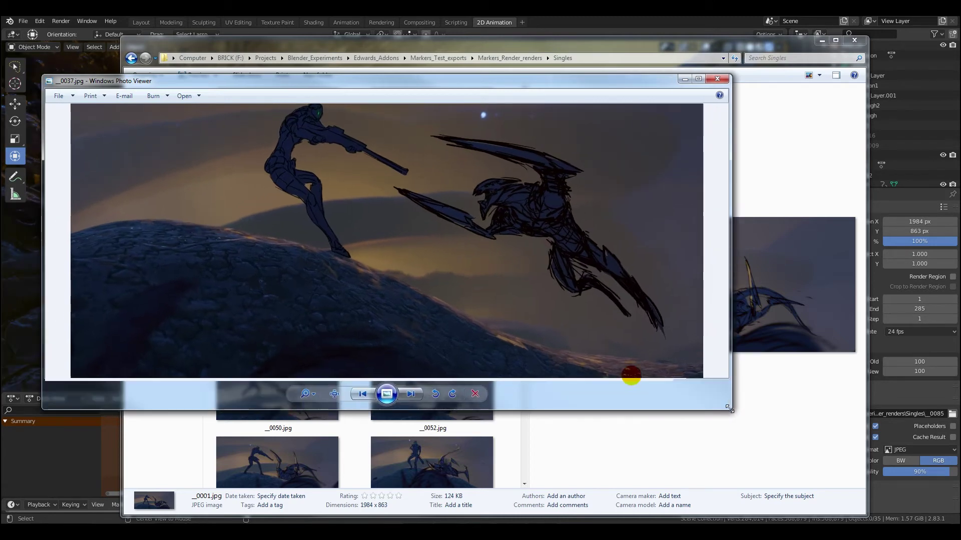
key("Right")
key("Right")
key("Right")
key("Right")
key("Right")
key("Right")
key("Right")
key("Right")
key("Right")
key("Right")
key("Right")
key("Right")
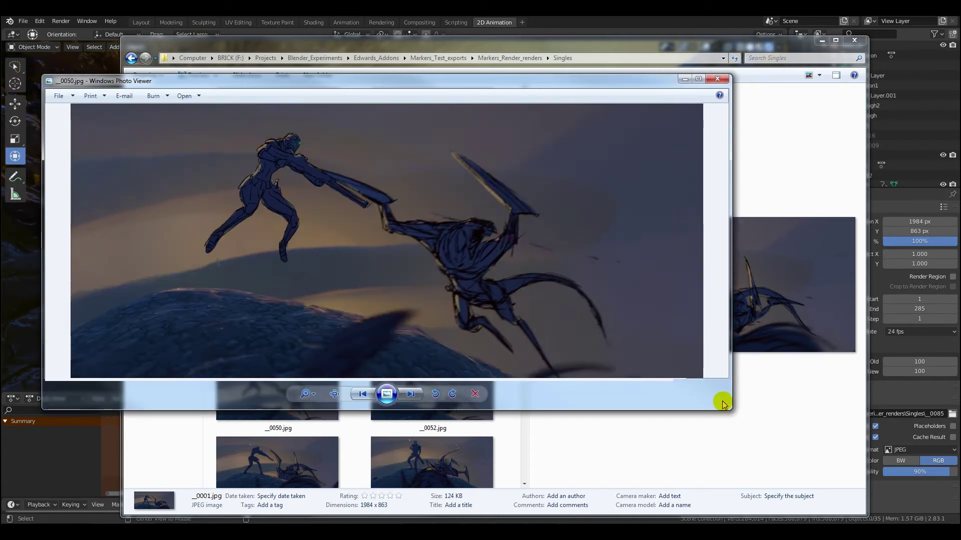
key("Right")
key("Right")
key("Right")
key("Right")
key("Right")
key("Right")
key("Right")
key("Right")
key("Right")
key("Right")
key("Right")
key("Right")
key("Right")
key("Right")
key("Right")
key("Right")
key("Right")
key("Right")
key("Right")
key("Right")
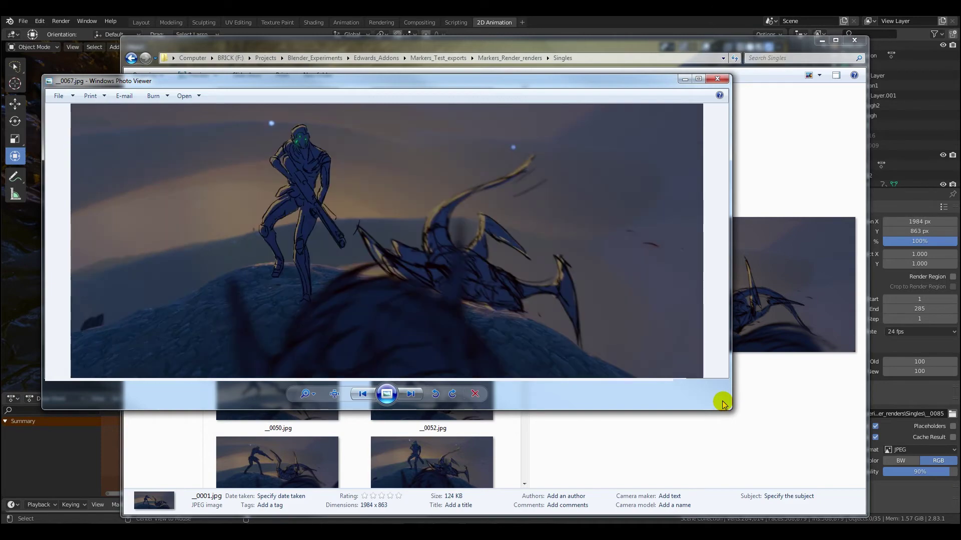
key("Right")
key("Right")
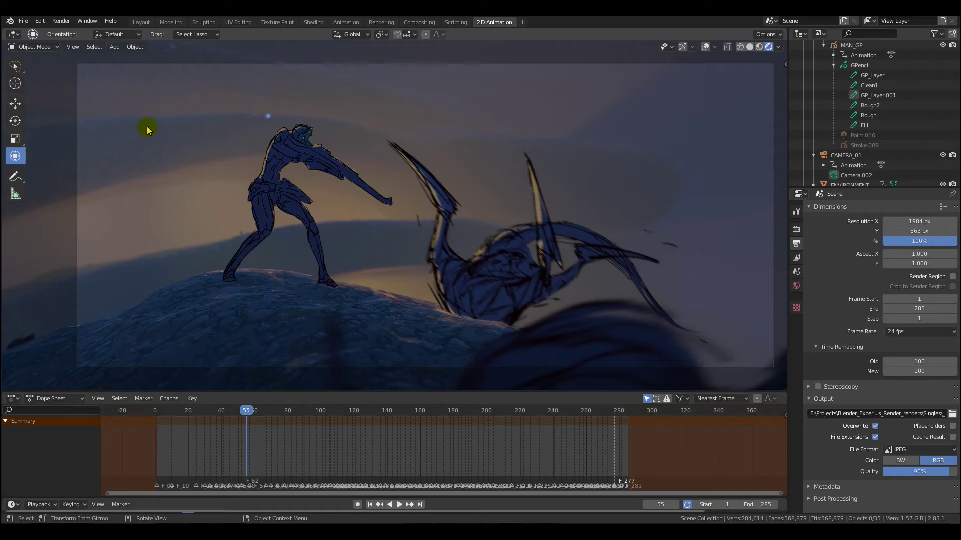
Set the render output folder to Holding under Markers_Render_renders
left_click(952, 414)
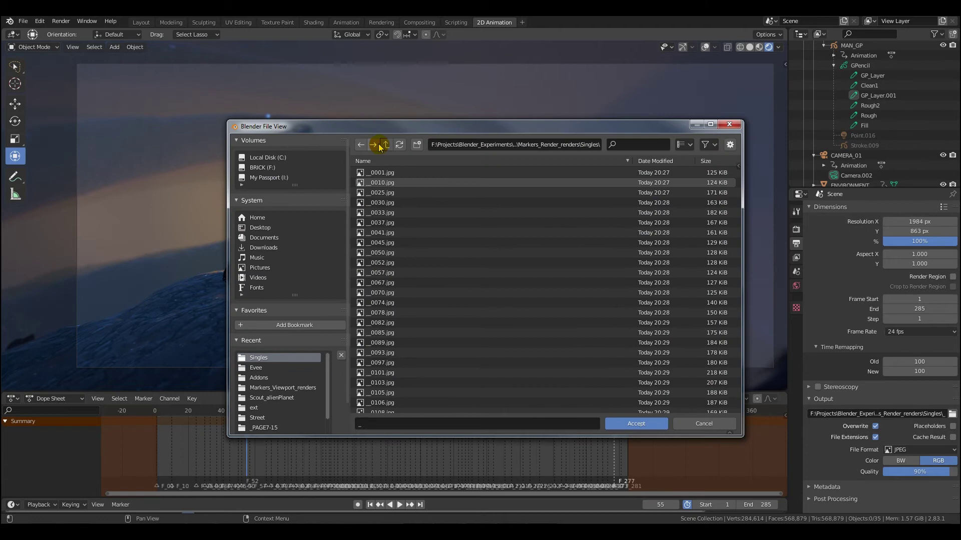
left_click(386, 145)
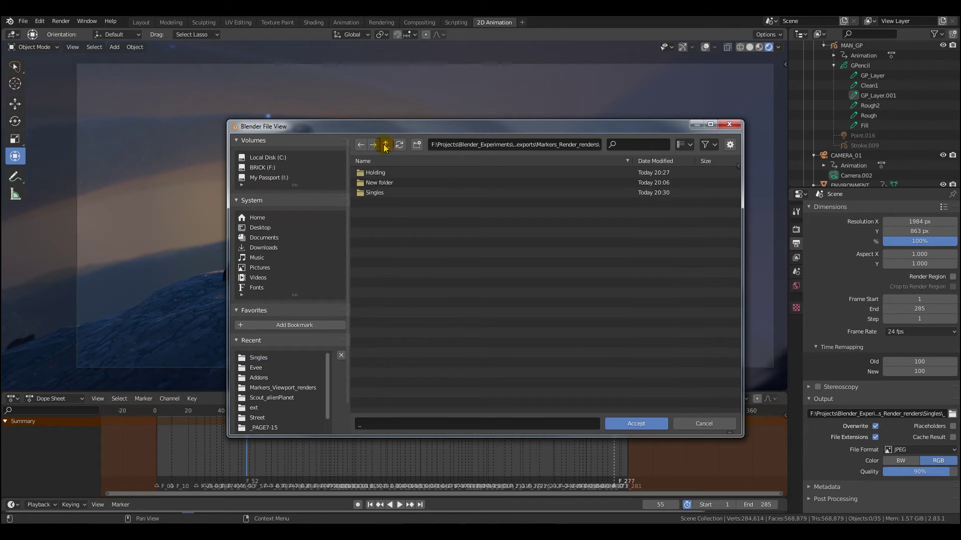
left_click(374, 173)
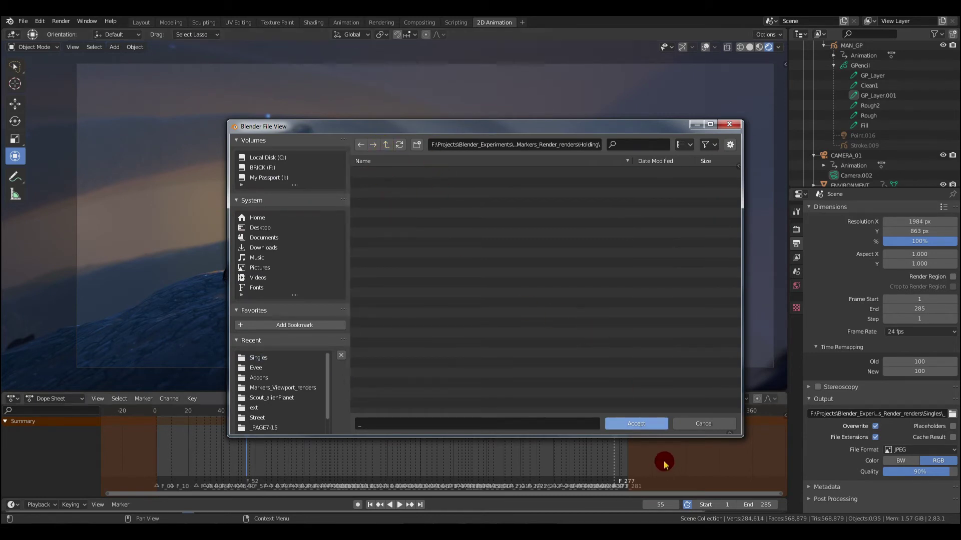
left_click(635, 425)
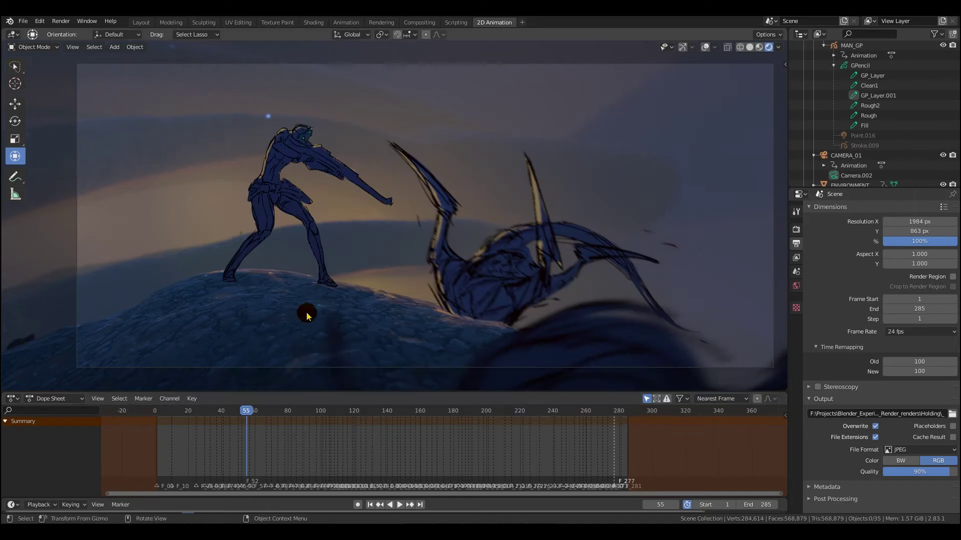
Run Render Holding on Markers, saving held-frame JPEGs into Holding
left_click(61, 21)
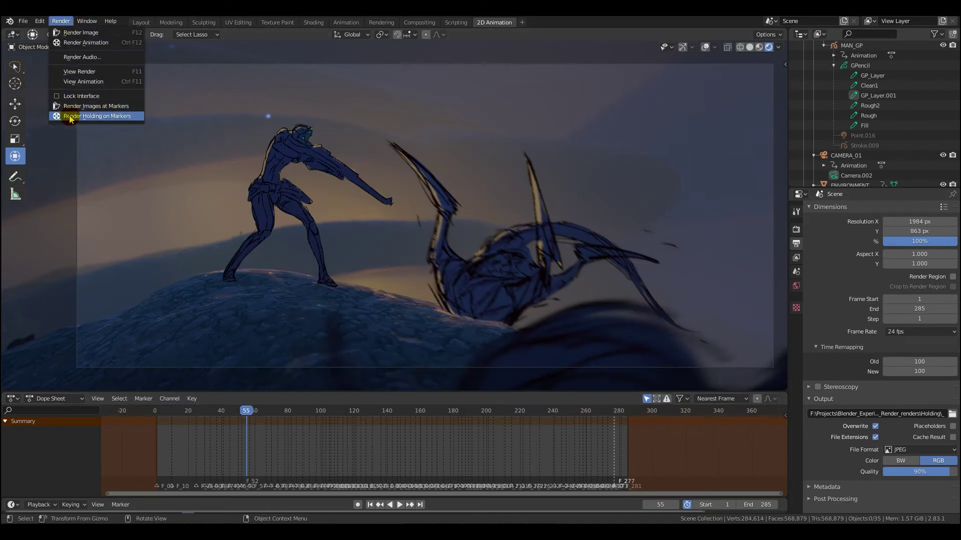
left_click(92, 123)
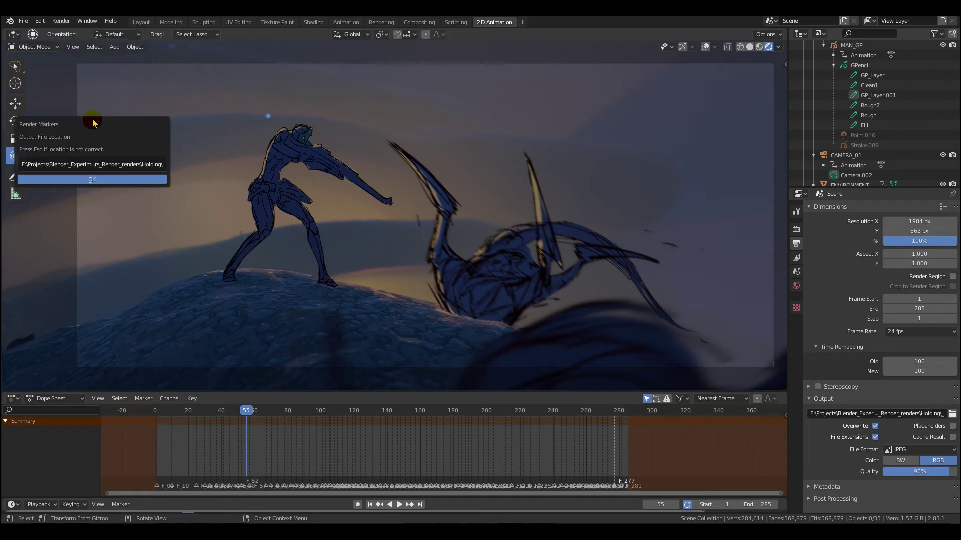
left_click(100, 178)
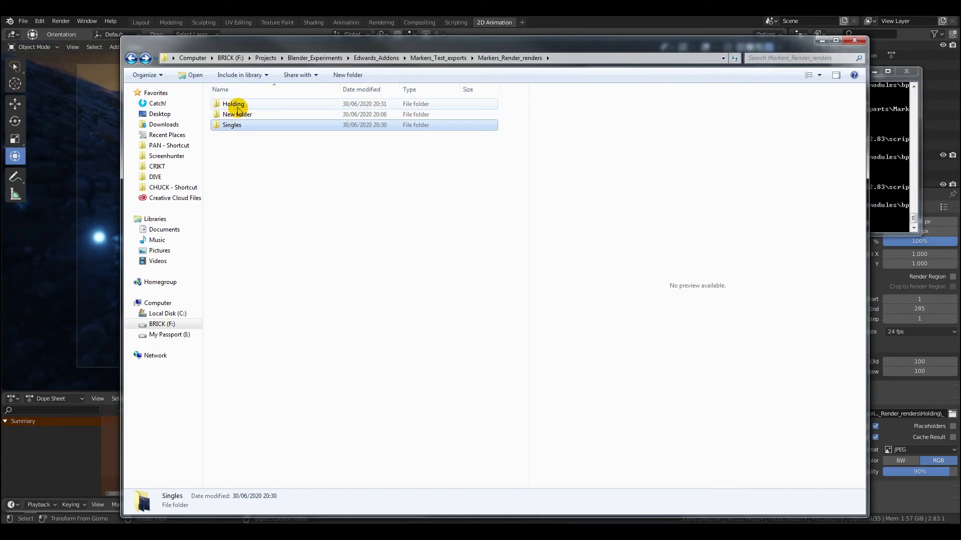
Open the Holding folder and display its renders as extra large icons
double_click(235, 106)
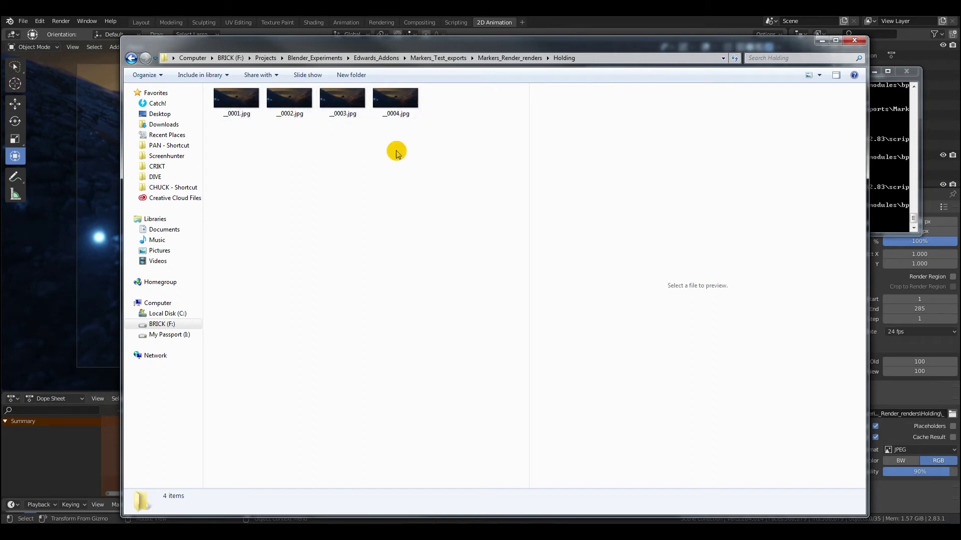
right_click(310, 164)
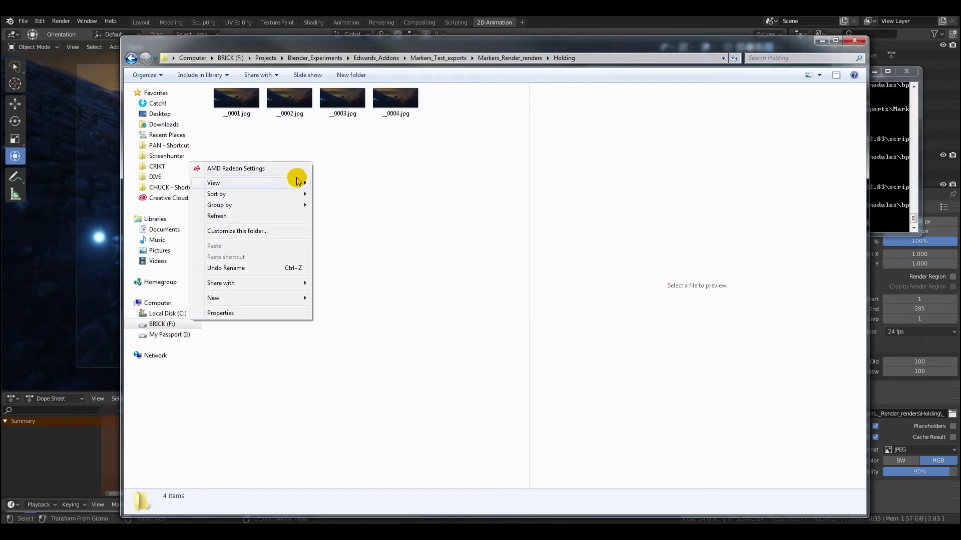
mouse_move(297, 184)
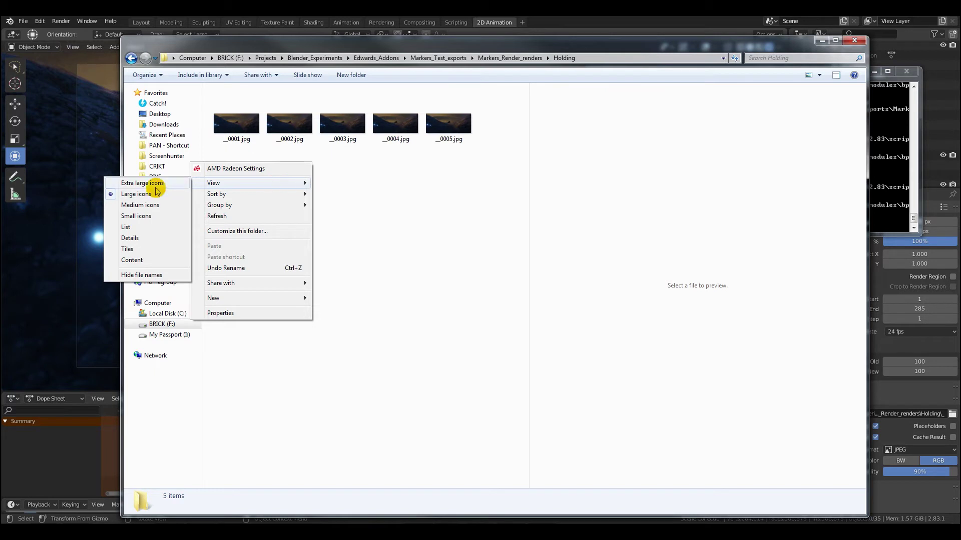
left_click(150, 184)
Preview the first held-frame renders, _0001.jpg through _0005.jpg, as they appear
left_click(283, 123)
left_click(434, 118)
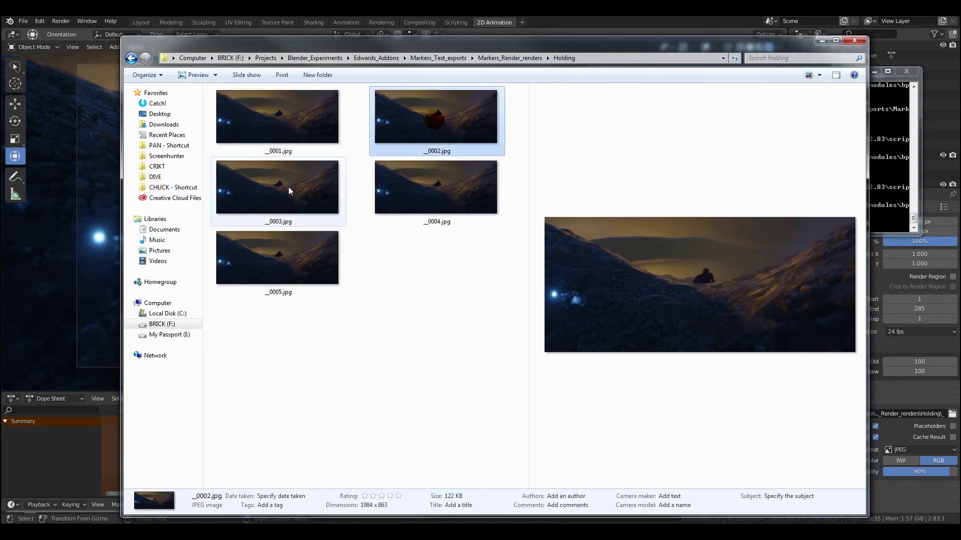
left_click(288, 187)
left_click(380, 200)
left_click(305, 255)
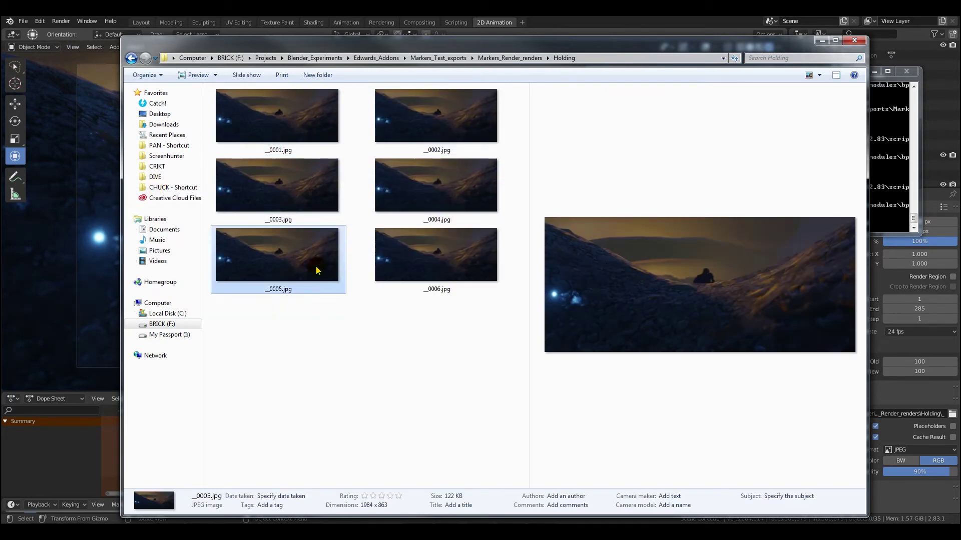
left_click(388, 260)
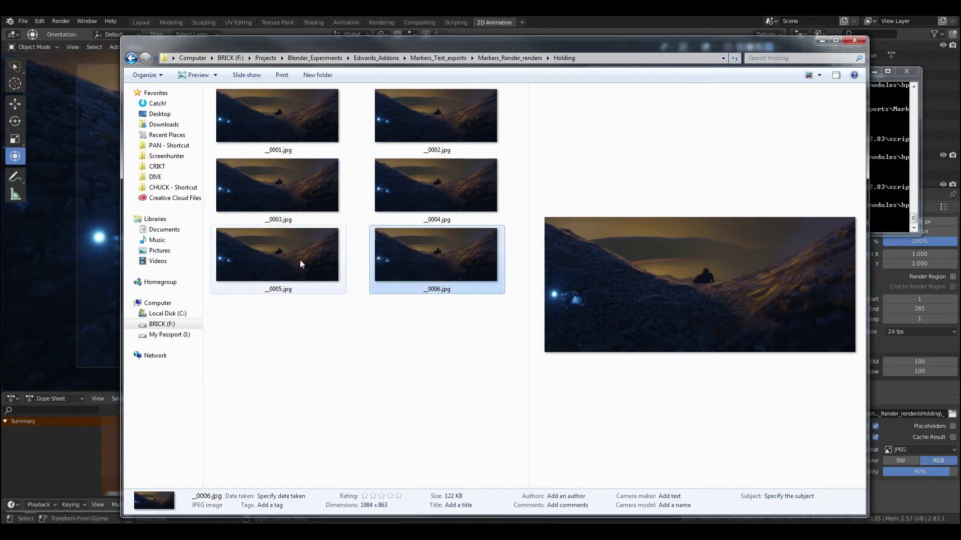
left_click(299, 260)
left_click(284, 200)
left_click(288, 139)
left_click(388, 134)
left_click(382, 245)
left_click(302, 288)
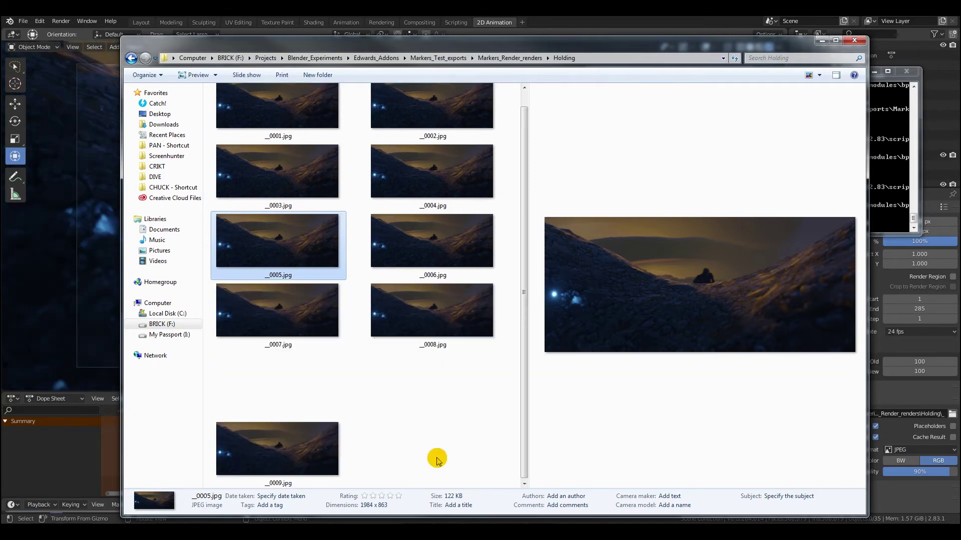
Check the newly written frames from _0008.jpg up to _0011.jpg
left_click(386, 339)
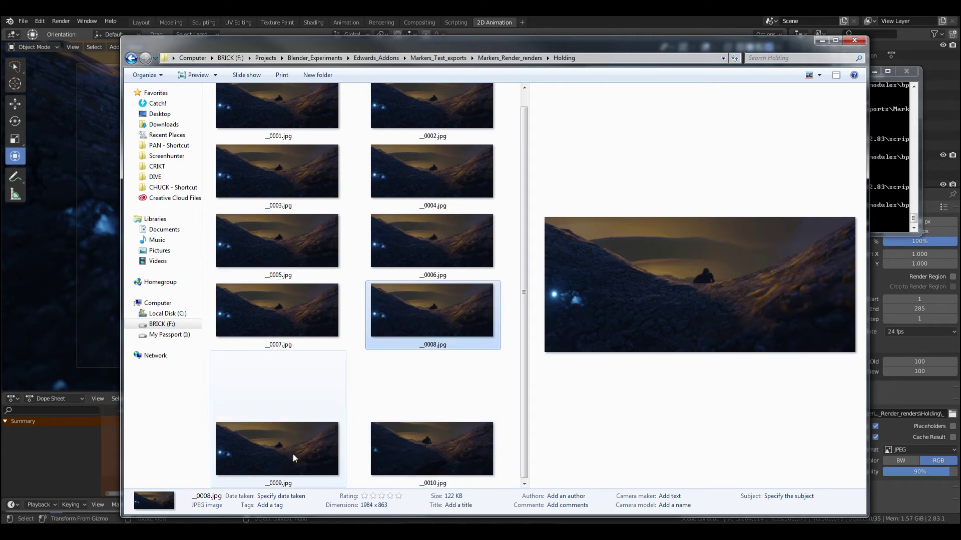
left_click(412, 440)
key("Left")
key("Right")
key("Left")
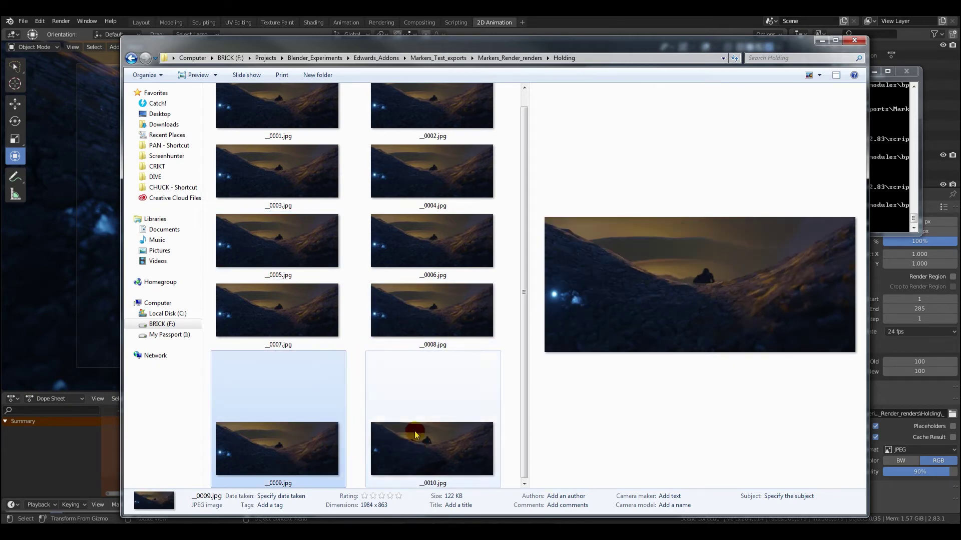
key("Right")
key("Right")
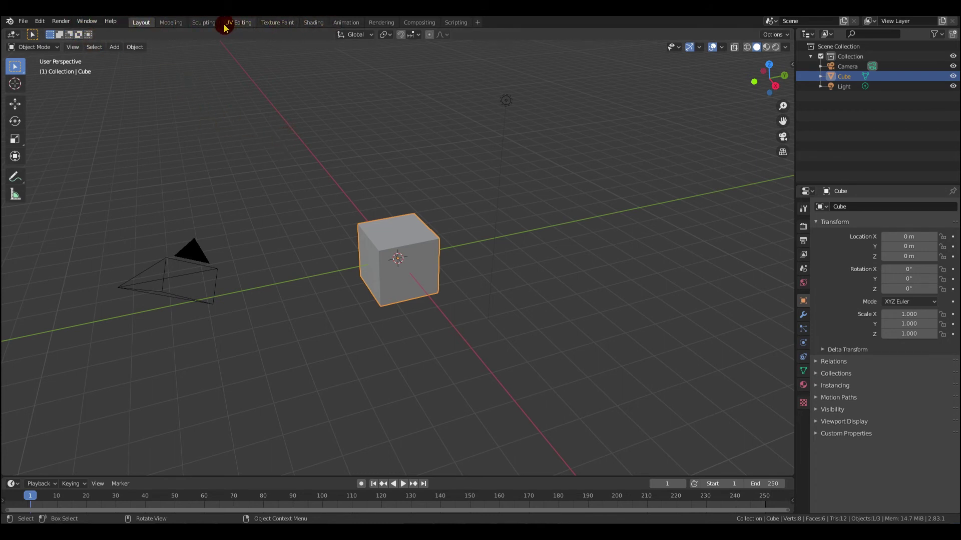
Add a Video Editing > Video Editing workspace from the + beside the workspace tabs
left_click(479, 26)
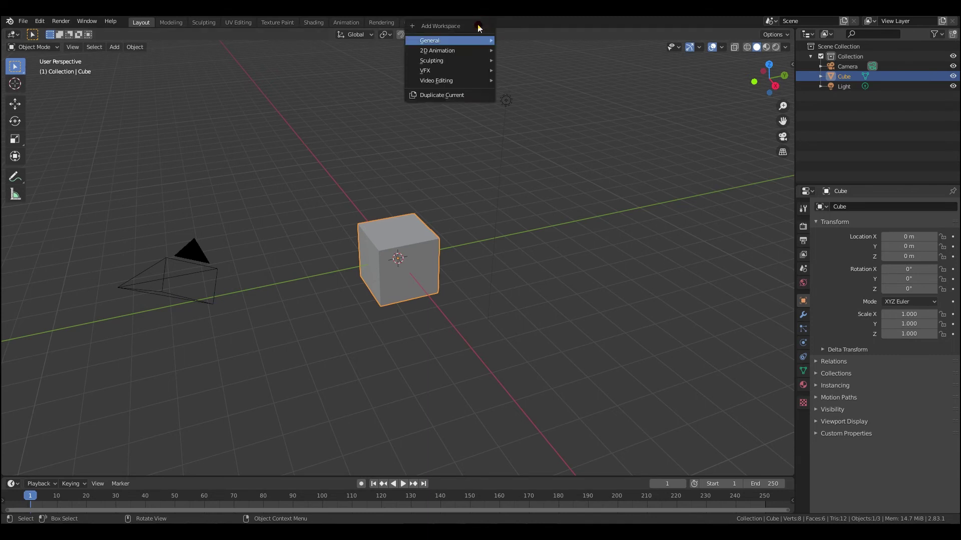
mouse_move(477, 81)
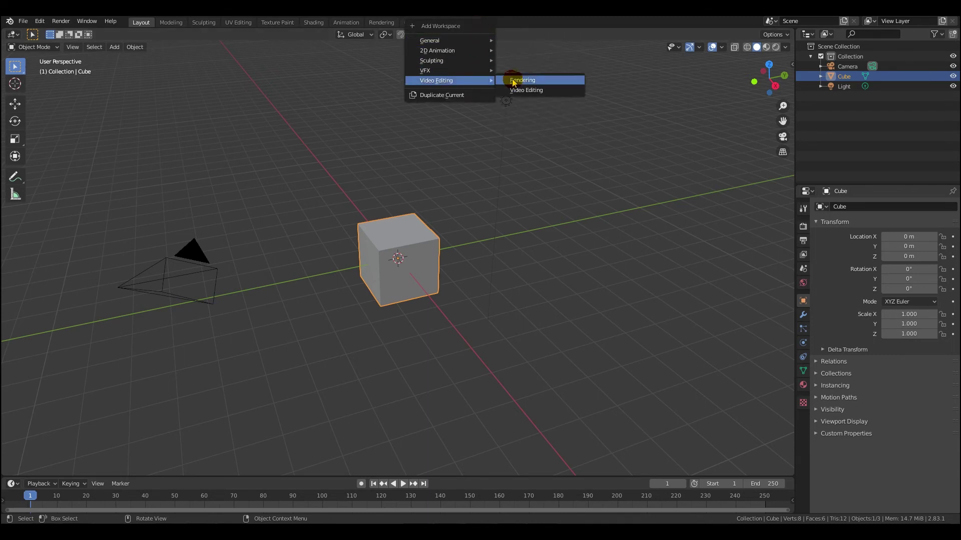
left_click(532, 93)
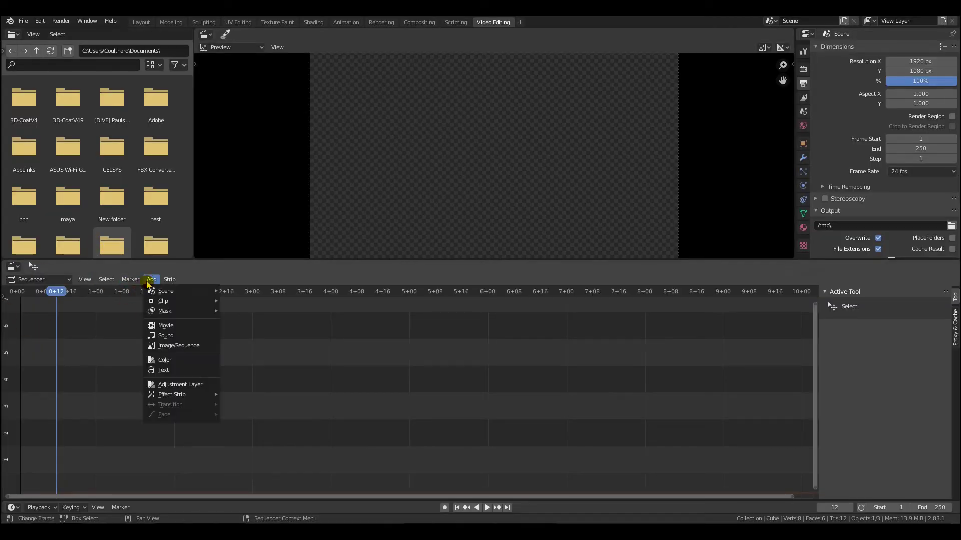
Add an Image/Sequence strip selecting PNG frames _0001.png through _0285.png from REFINED
left_click(152, 280)
left_click(152, 280)
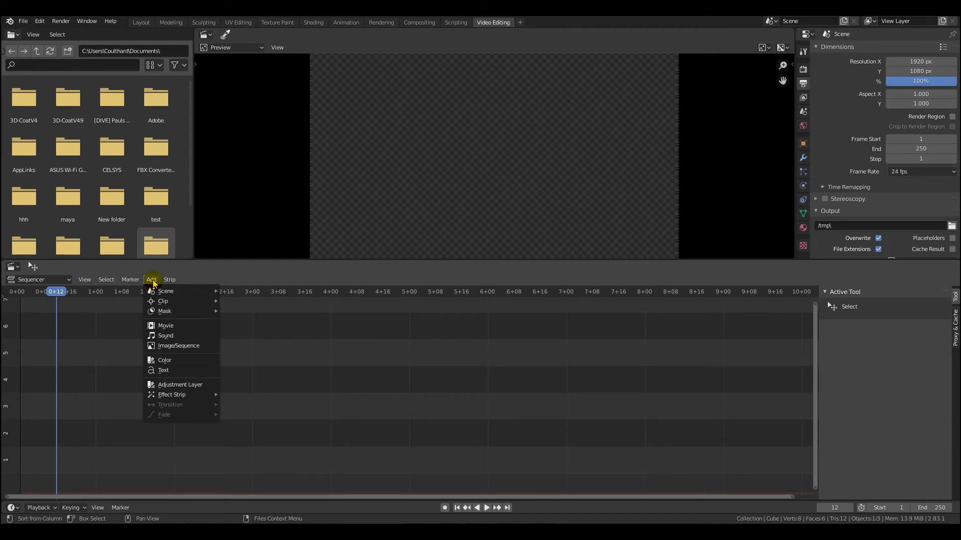
left_click(177, 346)
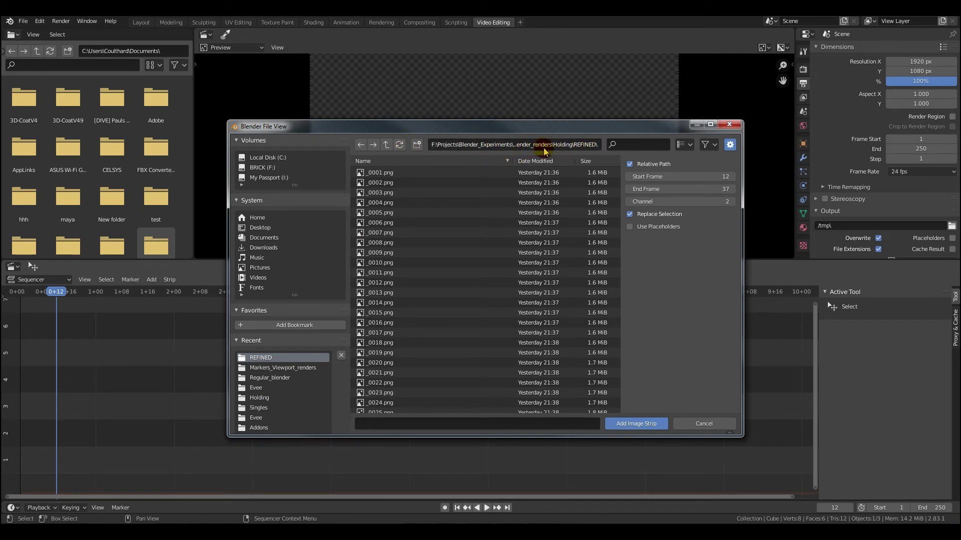
left_click(380, 172)
scroll(385, 265, "down", 5)
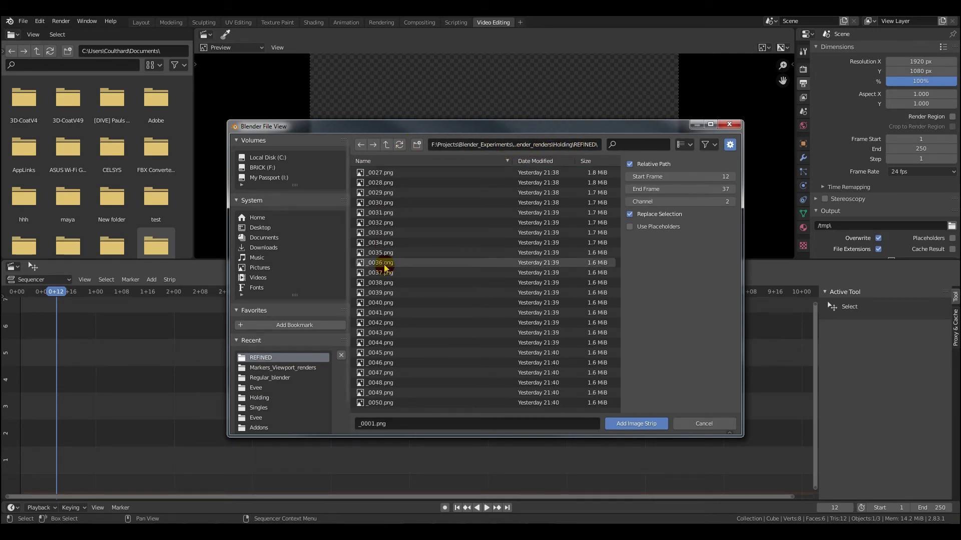
scroll(386, 268, "down", 10)
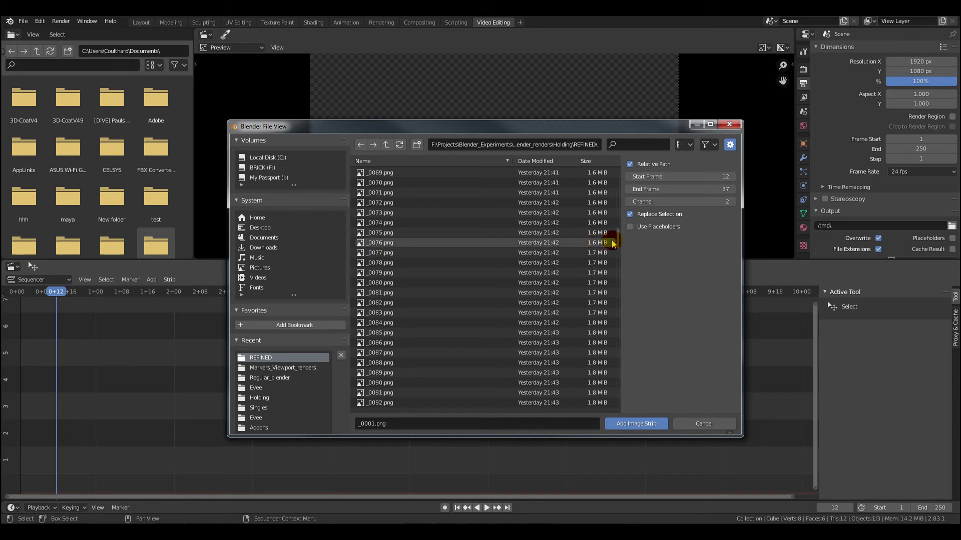
left_click_drag(618, 240, 622, 413)
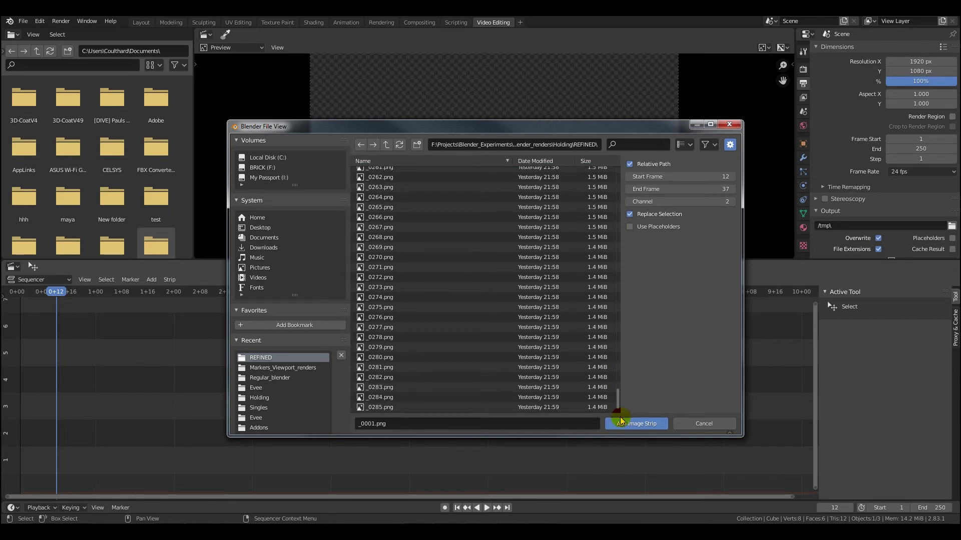
left_click(403, 408, "shift")
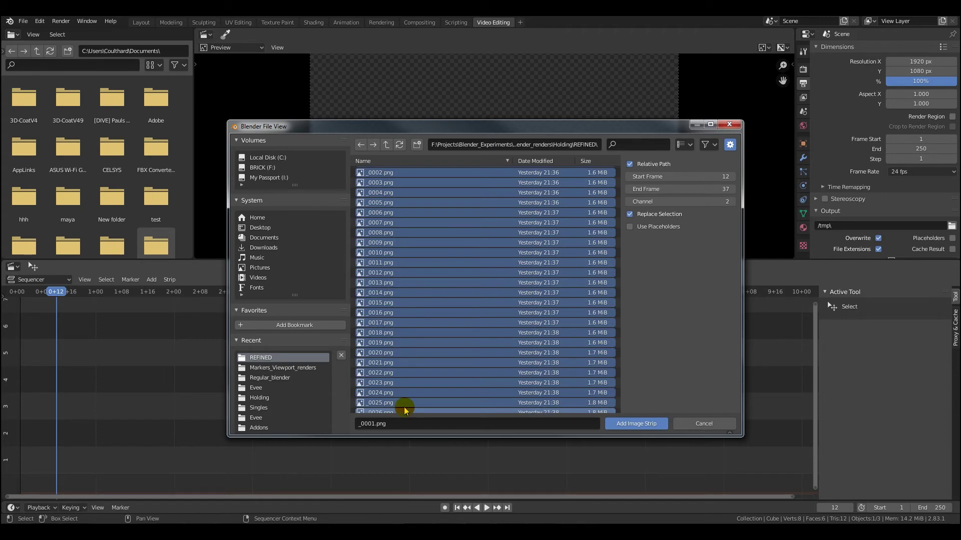
Add the selected frames as an image strip and play and scrub through it
left_click(627, 425)
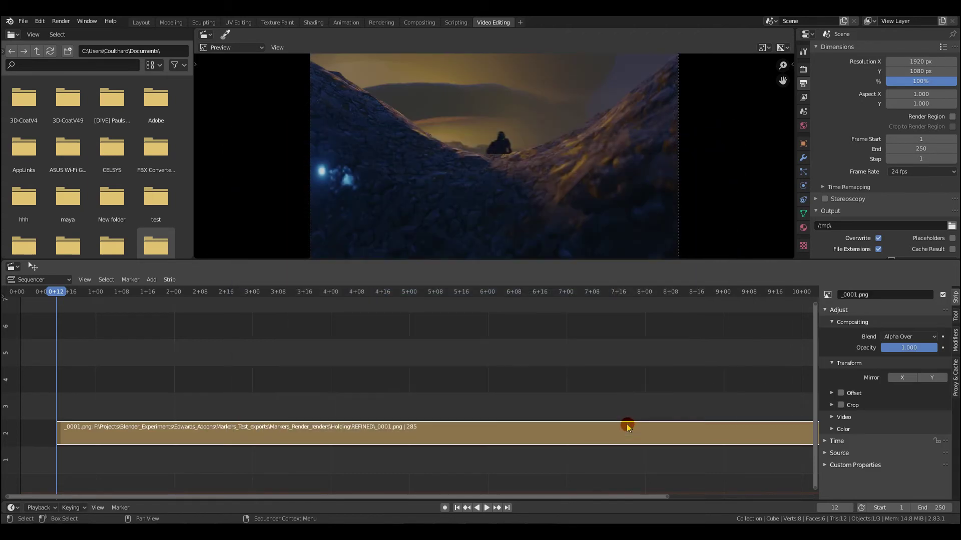
left_click(58, 292)
key("space")
left_click_drag(182, 296, 661, 314)
key("space")
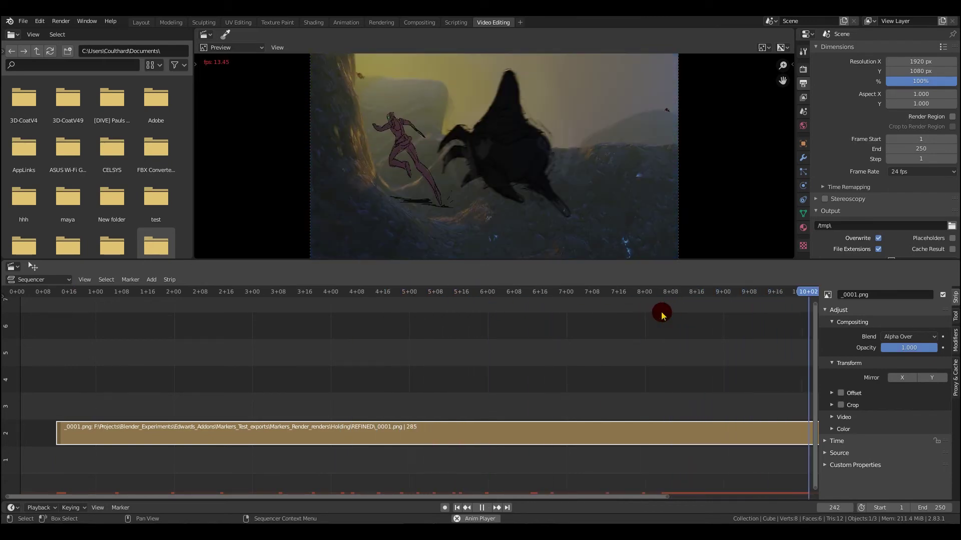
key("space")
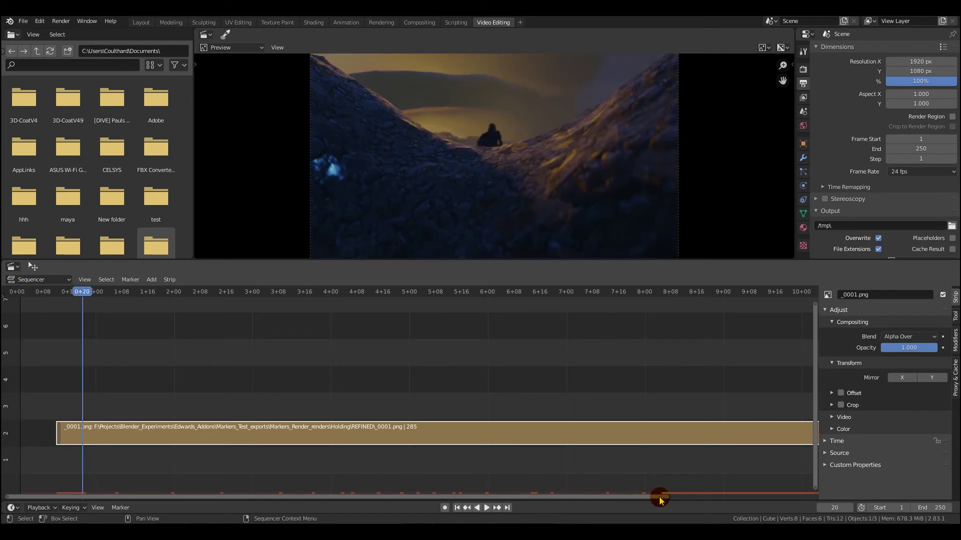
left_click_drag(668, 497, 800, 498)
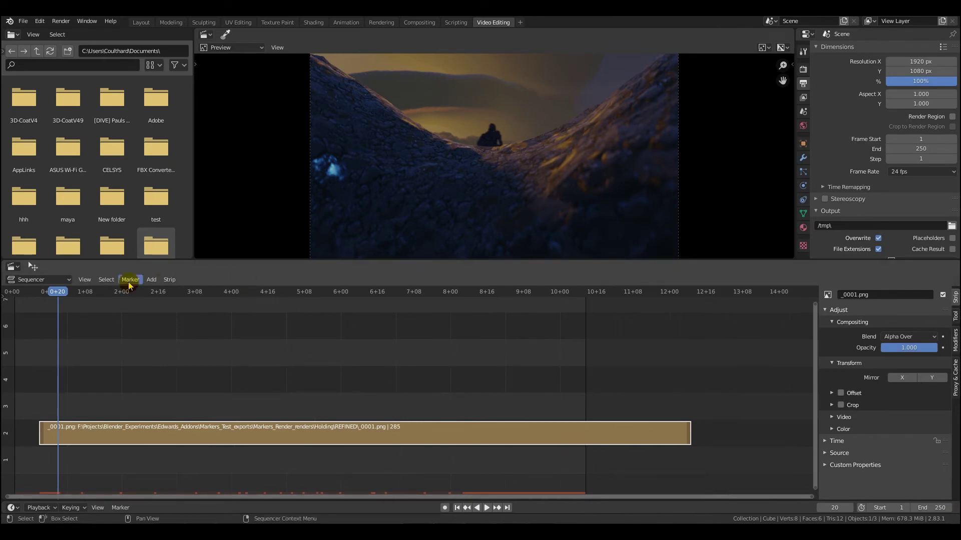
left_click_drag(56, 293, 594, 313)
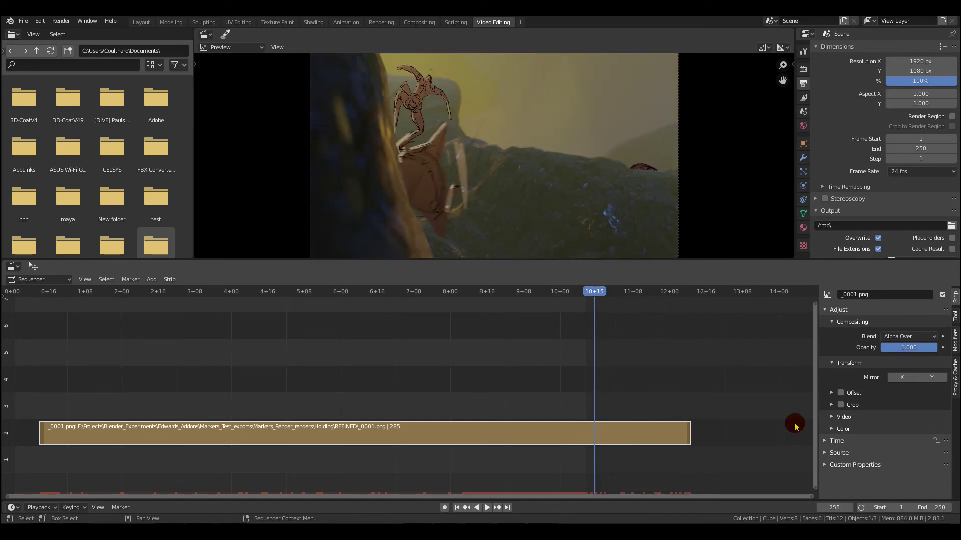
Set the scene's End frame to 285 and scrub toward the end of the strip
left_click(936, 508)
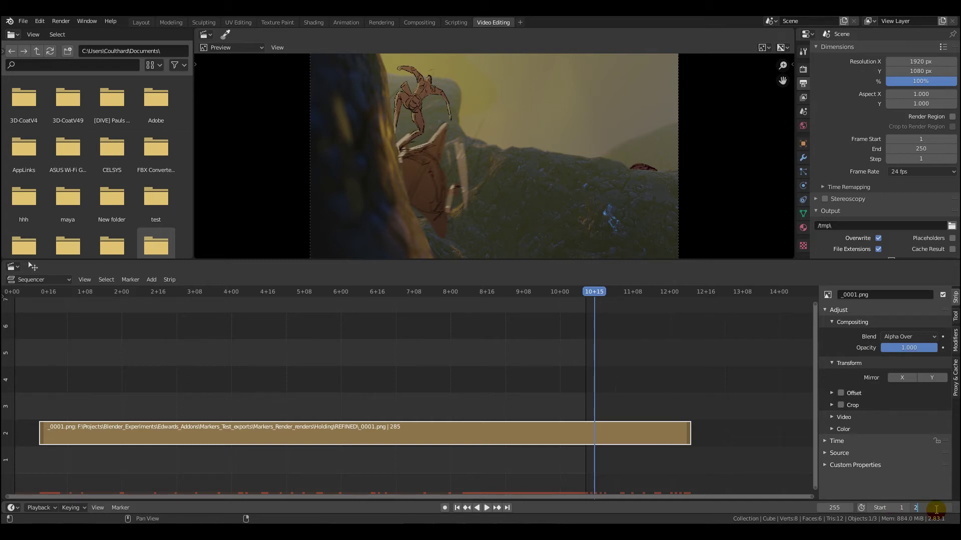
type("285")
key("Return")
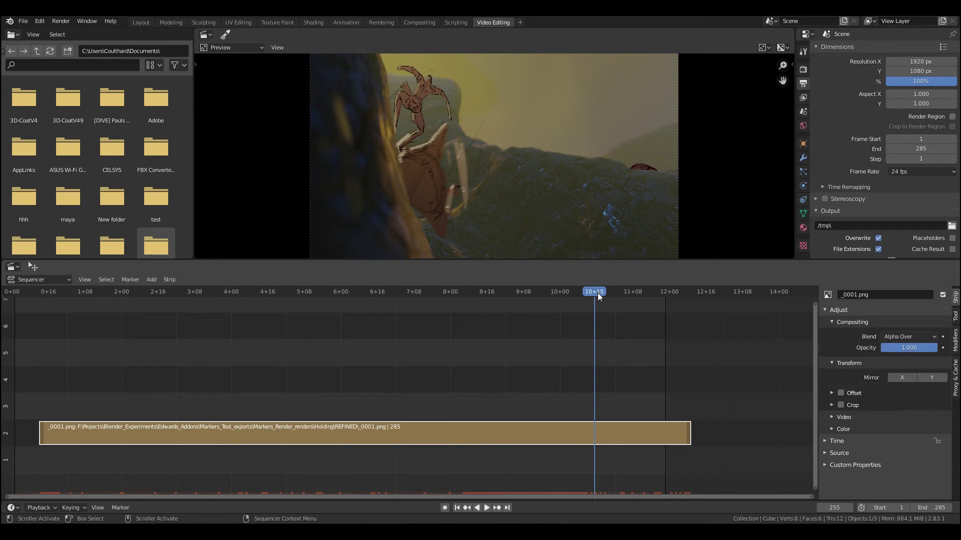
left_click_drag(597, 293, 518, 303)
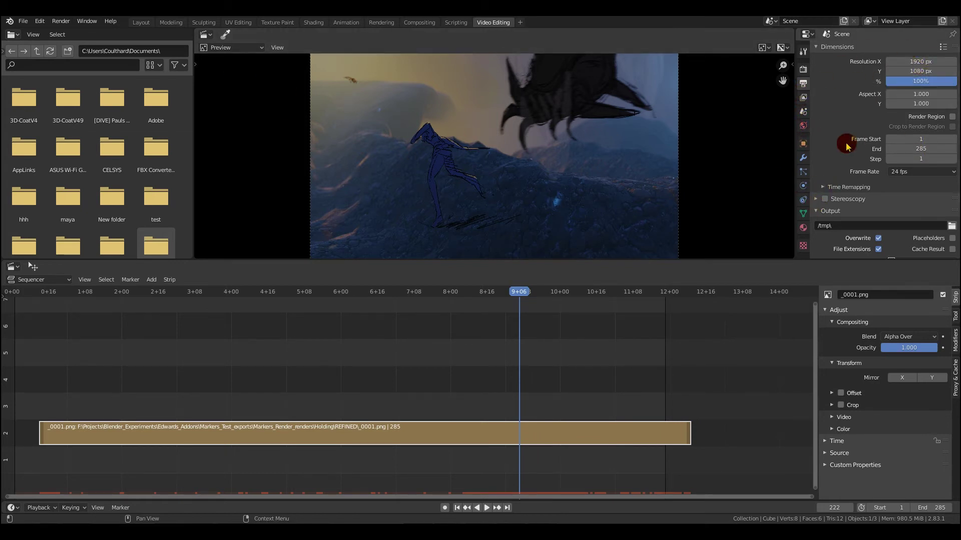
mouse_move(446, 536)
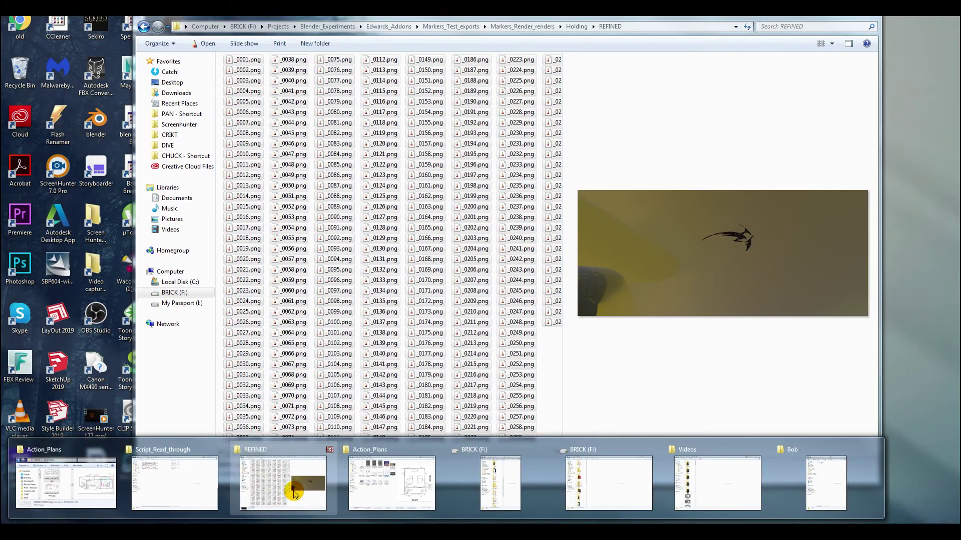
Bring up the REFINED folder and confirm frame _0167.png measures 1984 × 863
left_click(299, 492)
left_click(425, 248)
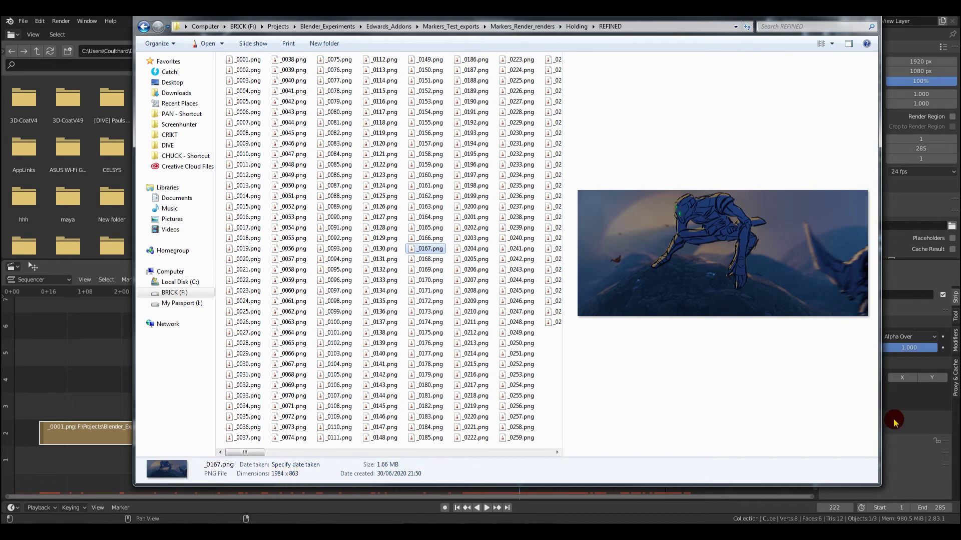
Edit Resolution X to 1984 and Resolution Y to 863 in Output Properties
left_click(917, 430)
left_click(904, 61)
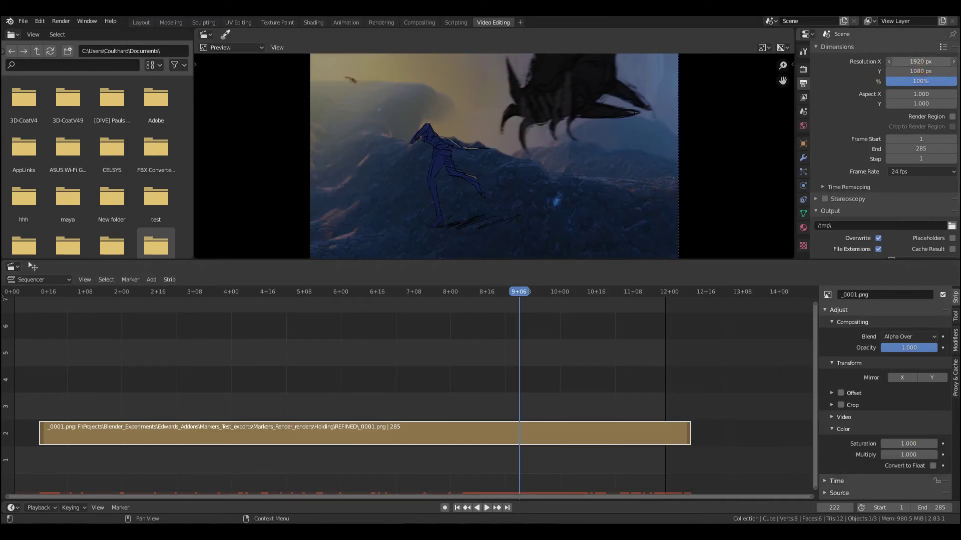
left_click(902, 60)
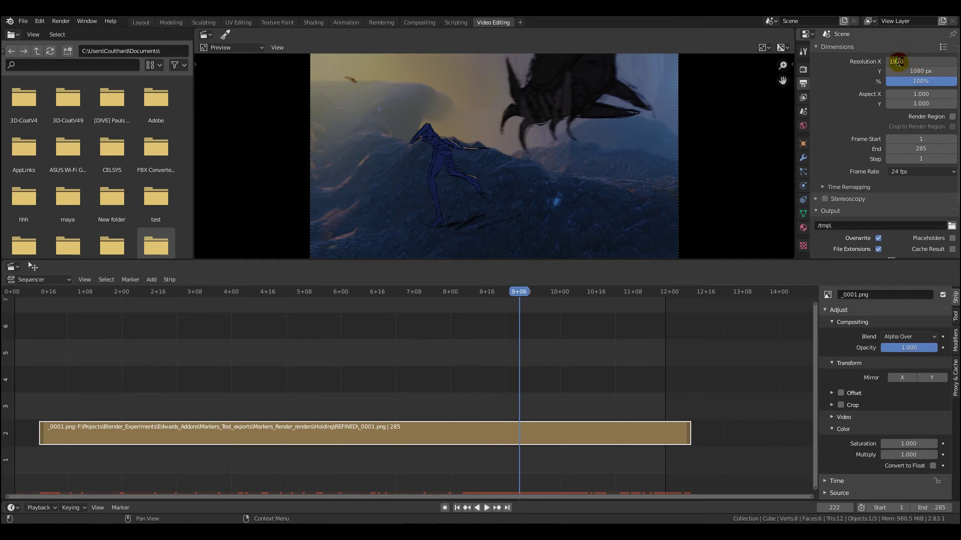
left_click_drag(898, 61, 906, 68)
type("84")
key("Return")
left_click(921, 71)
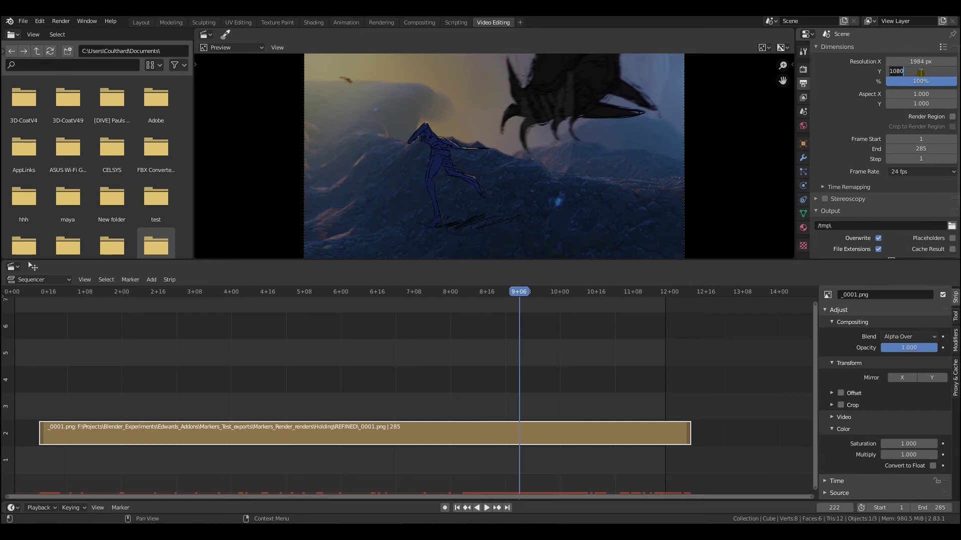
left_click(908, 71)
key("BackSpace")
left_click_drag(876, 72, 871, 71)
key("Return")
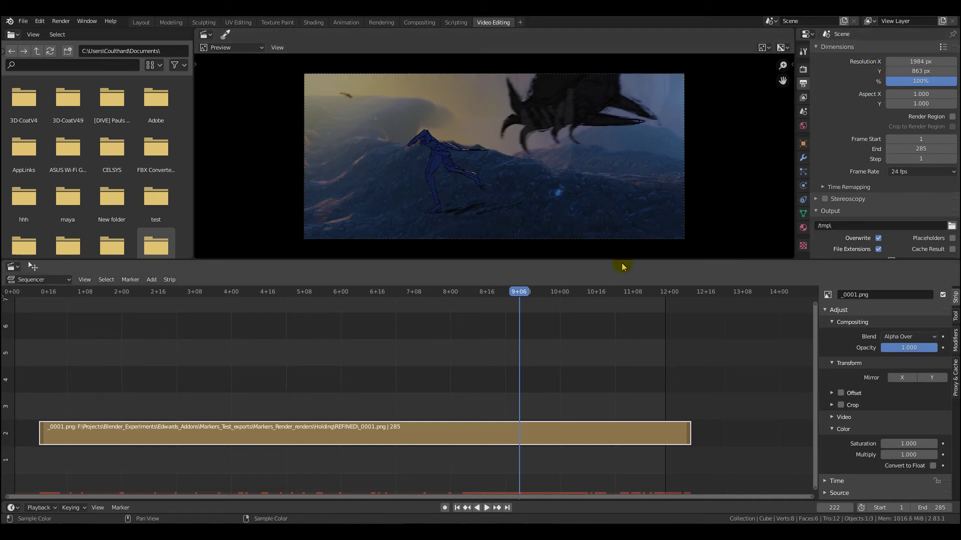
left_click_drag(528, 296, 46, 291)
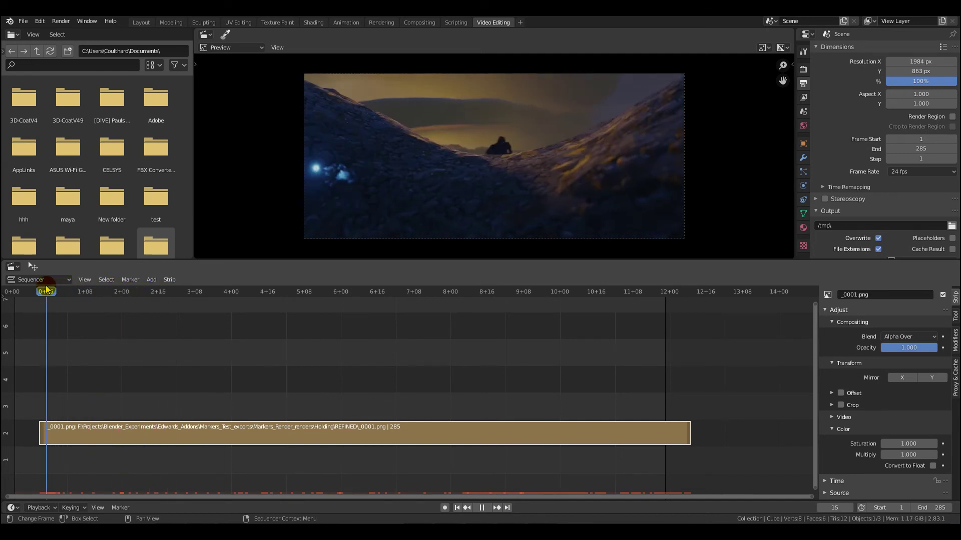
Play the REFINED image-strip animatic from near its start at 1984 × 863
key("space")
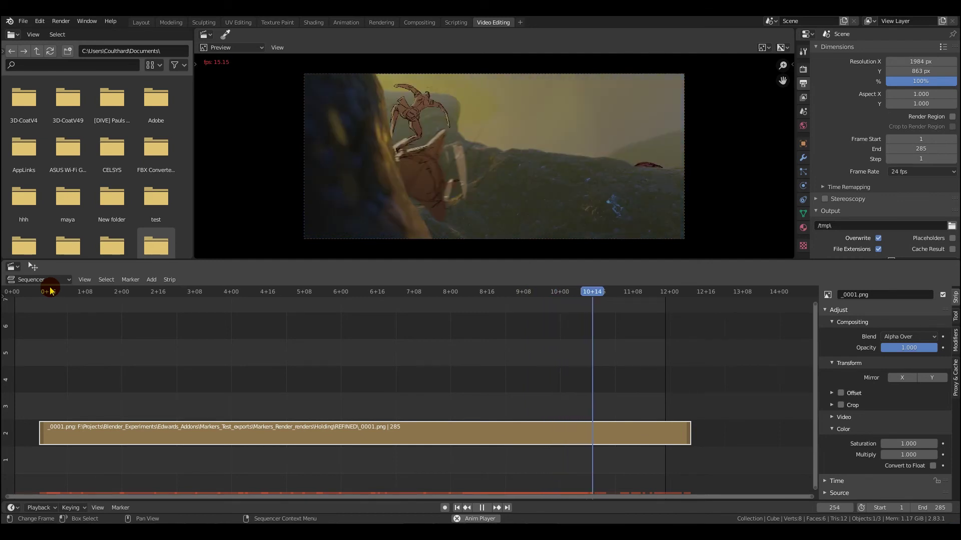
Set the render output folder to C:\tmp\
left_click(50, 291)
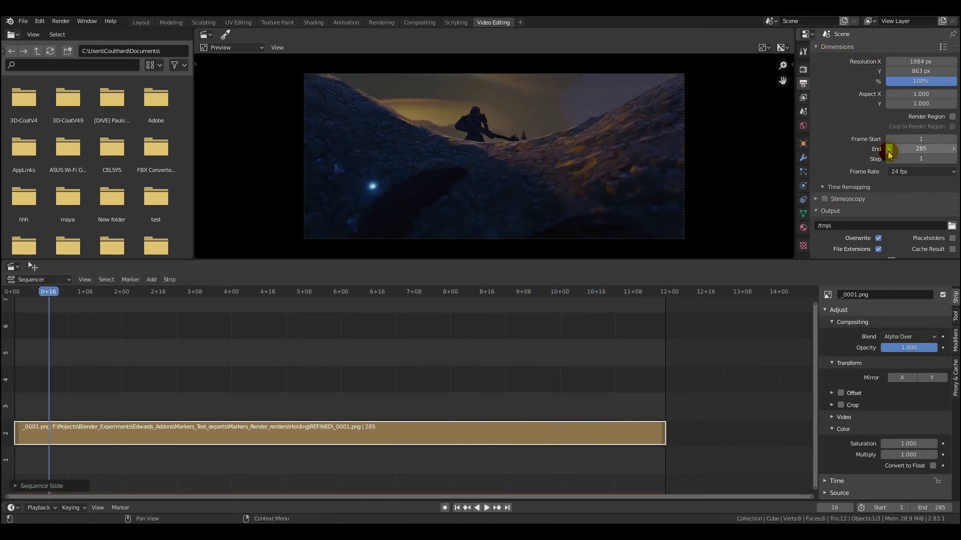
left_click(851, 158)
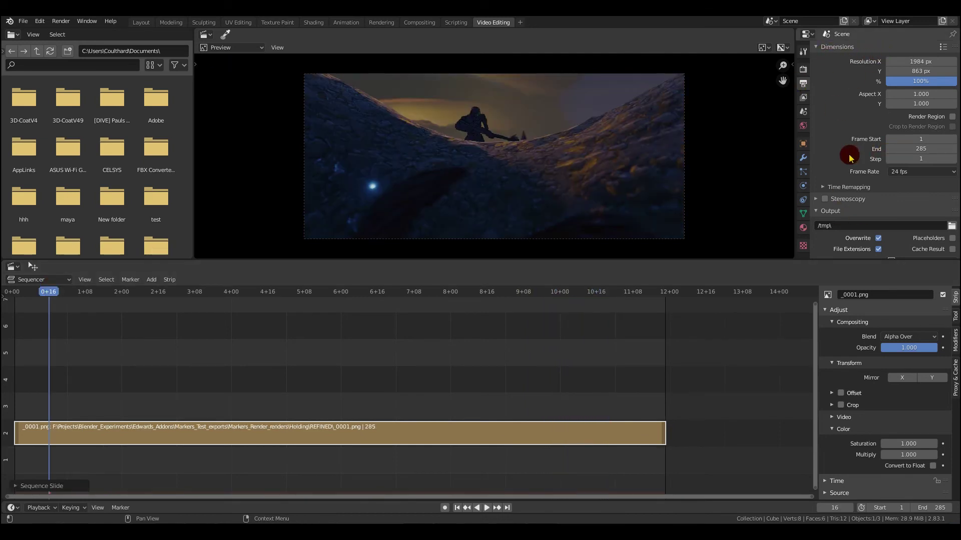
left_click(951, 227)
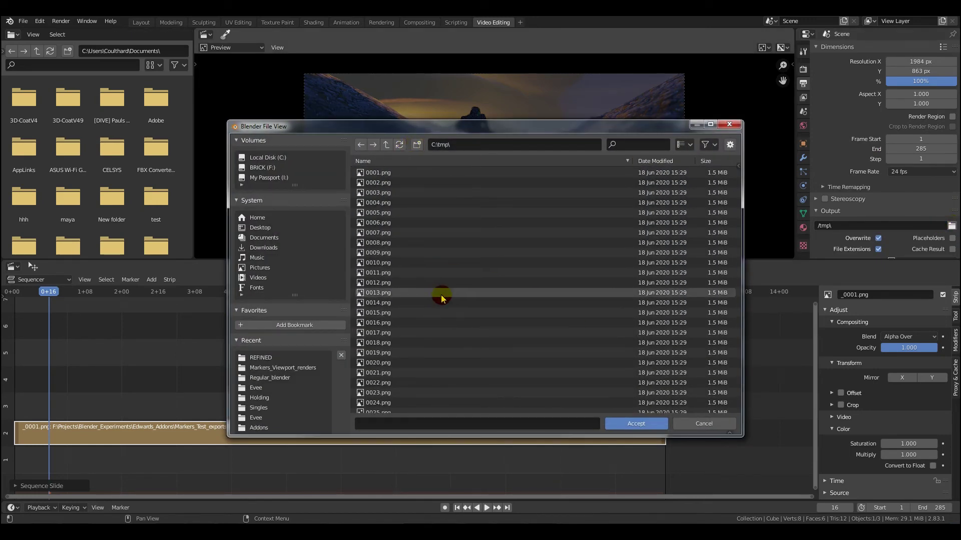
left_click(636, 423)
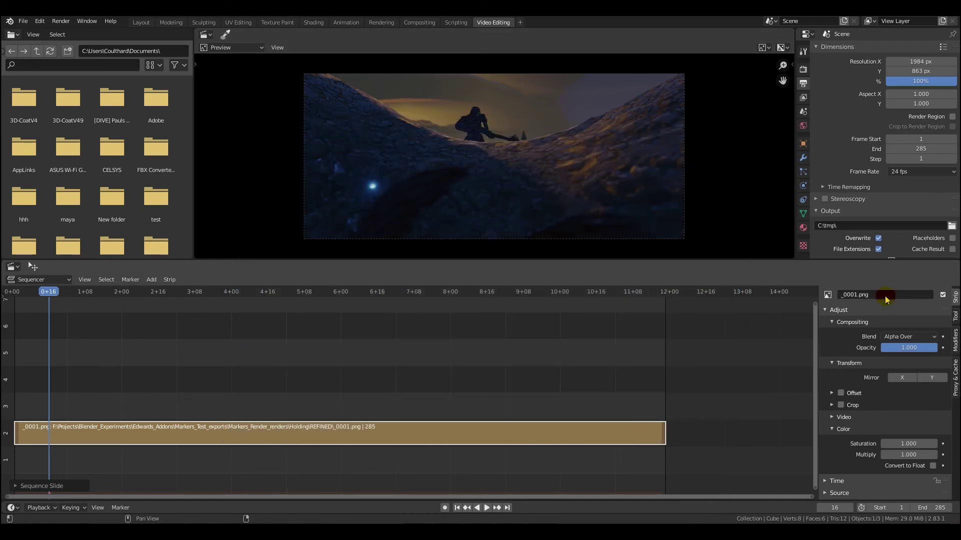
Switch the output file format to AVI JPEG and render the animation
scroll(951, 243, "down", 2)
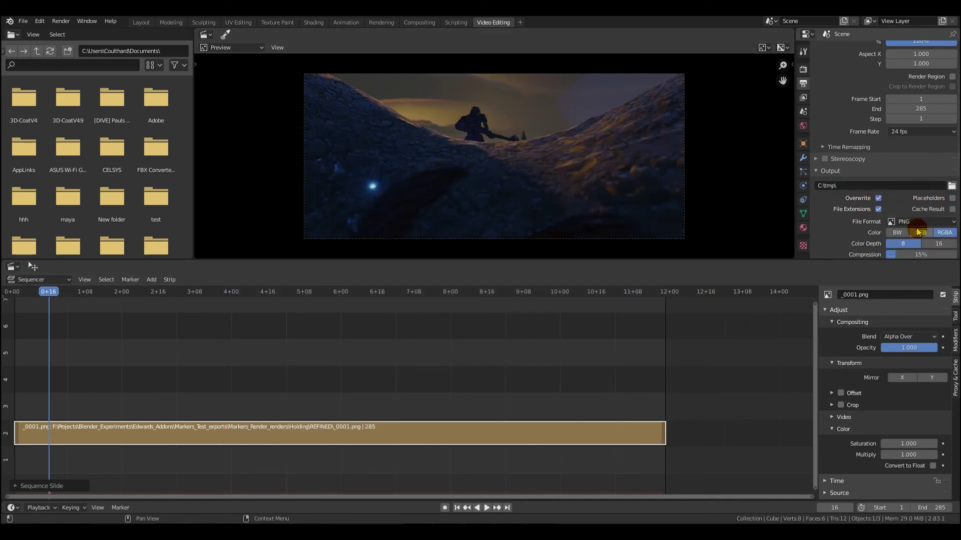
left_click(953, 222)
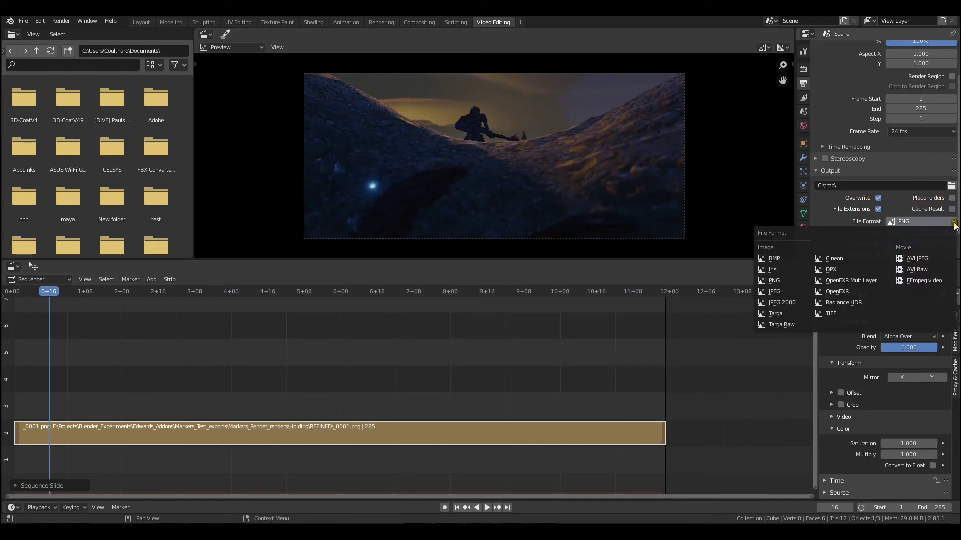
left_click(921, 258)
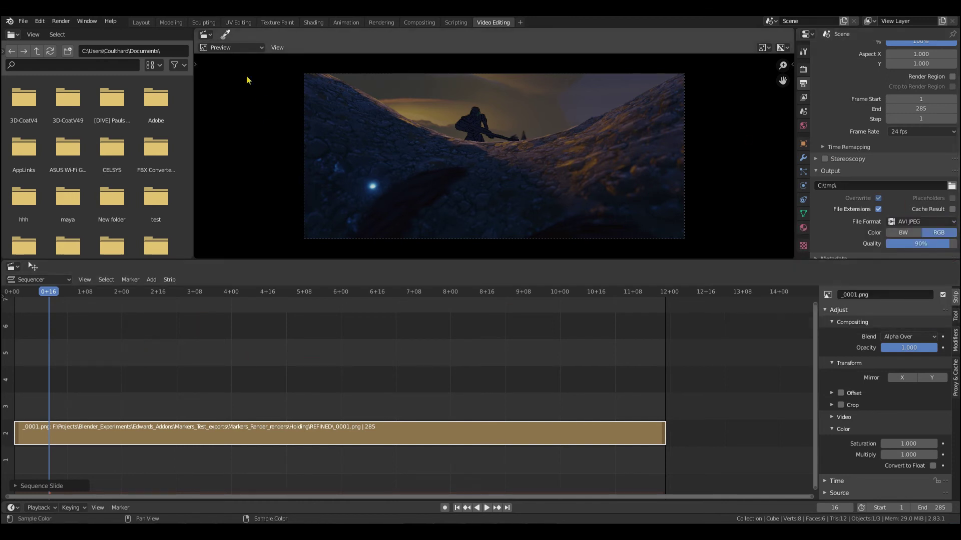
left_click(61, 22)
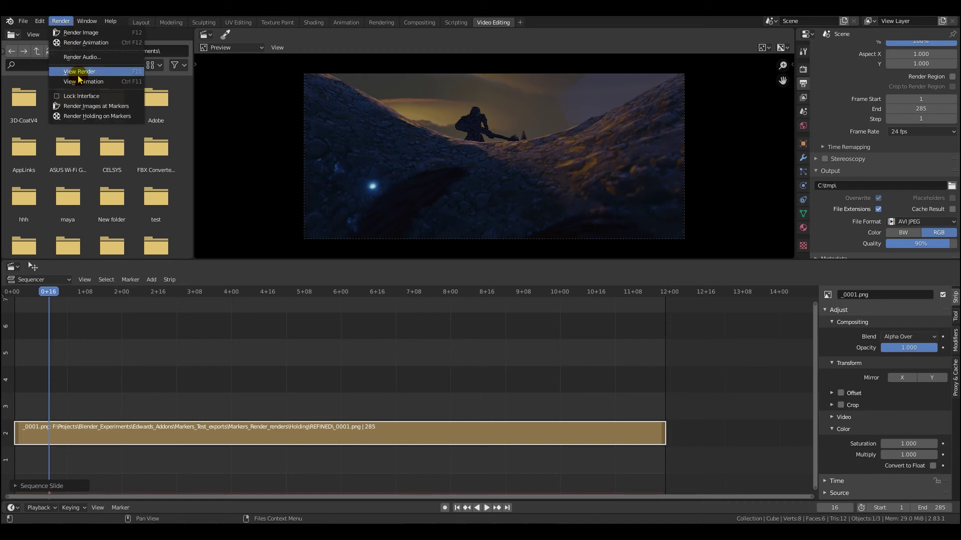
left_click(75, 43)
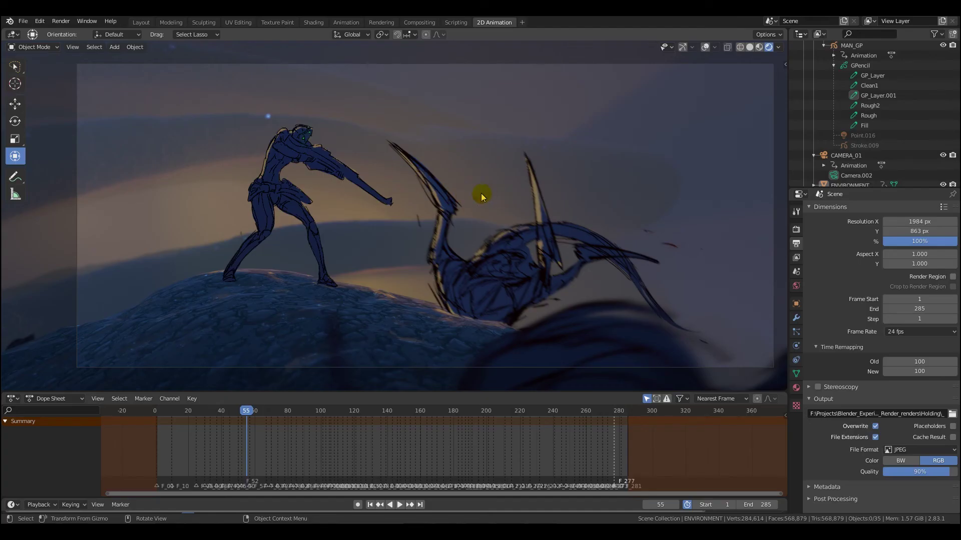
Set Frame Step to 10 and send output to the Regular_blender folder for a viewport render
left_click(825, 233)
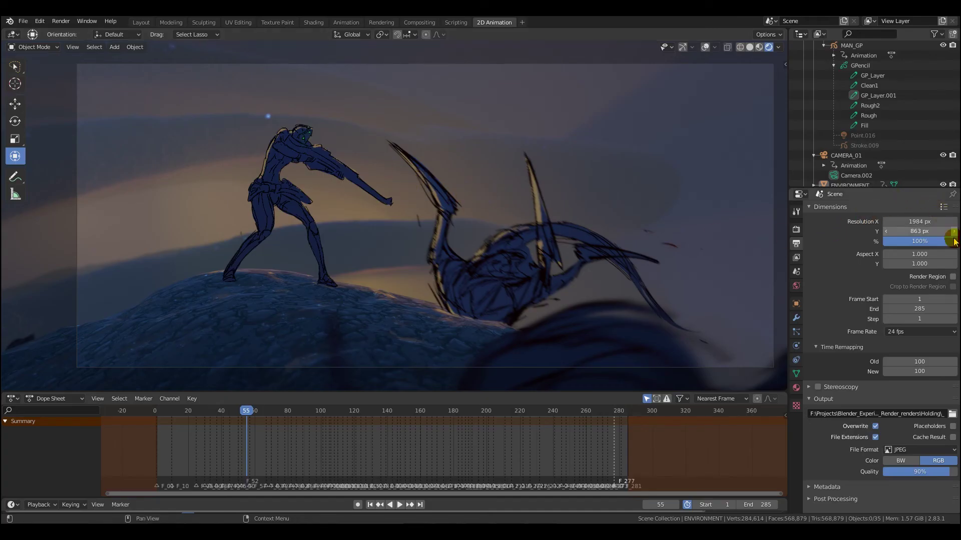
left_click(897, 317)
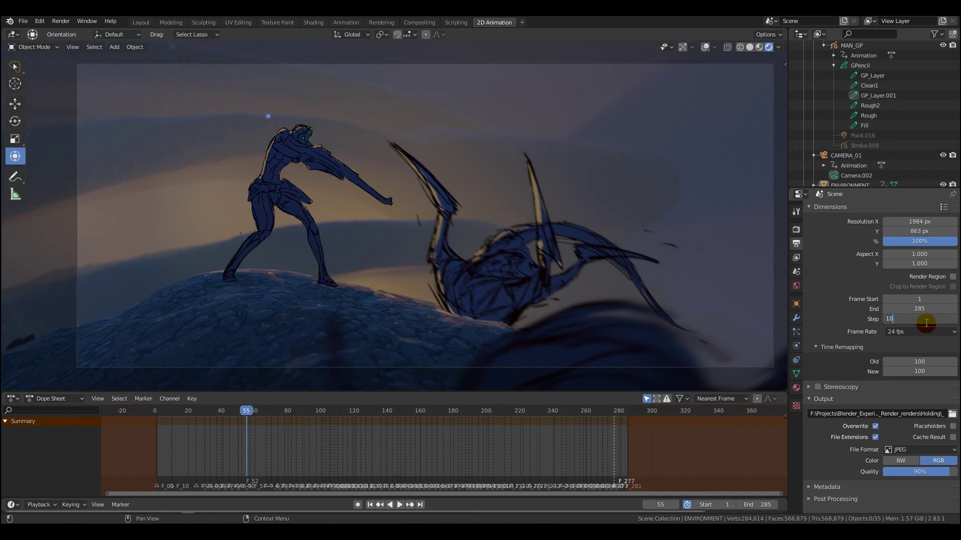
left_click(829, 322)
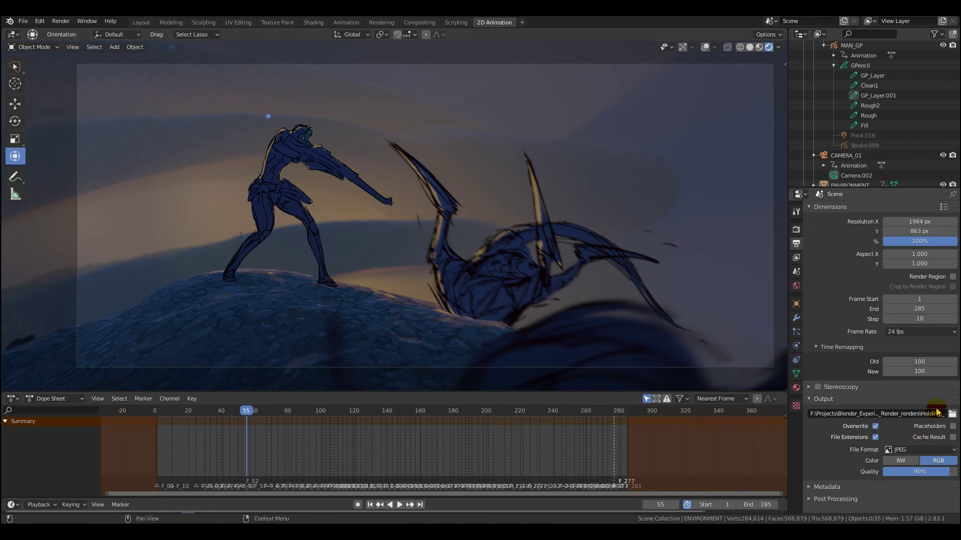
left_click(952, 414)
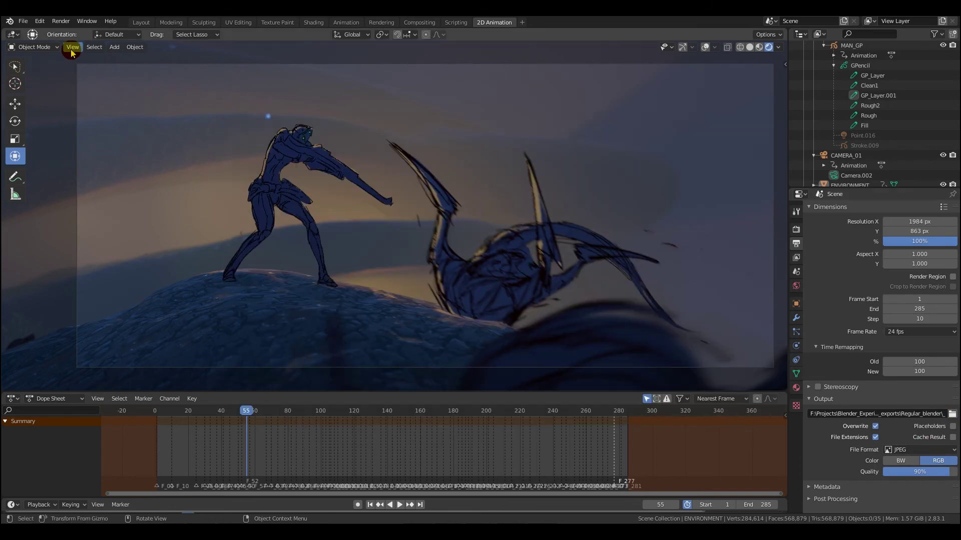
left_click(72, 47)
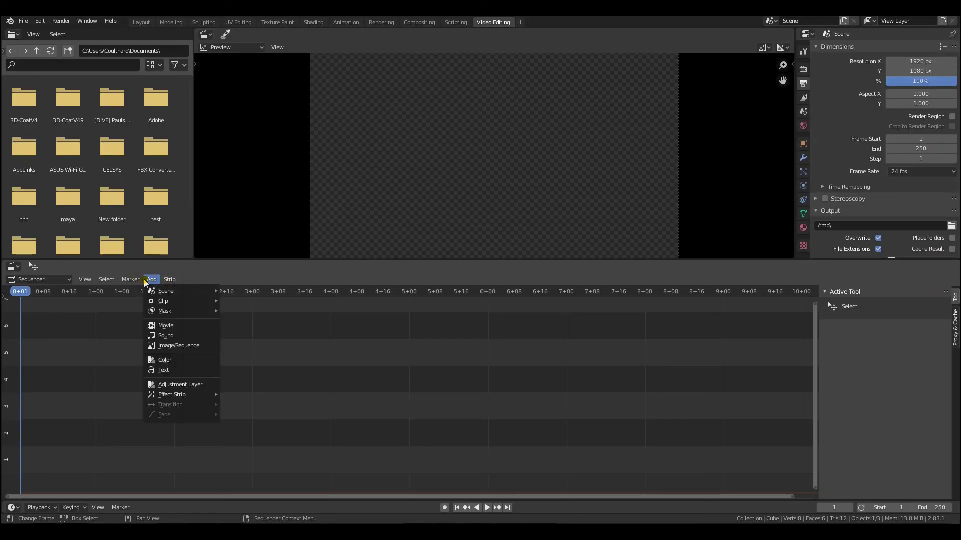
Add all JPEG frames from Regular_blender as one image strip ending at frame 286
left_click(173, 345)
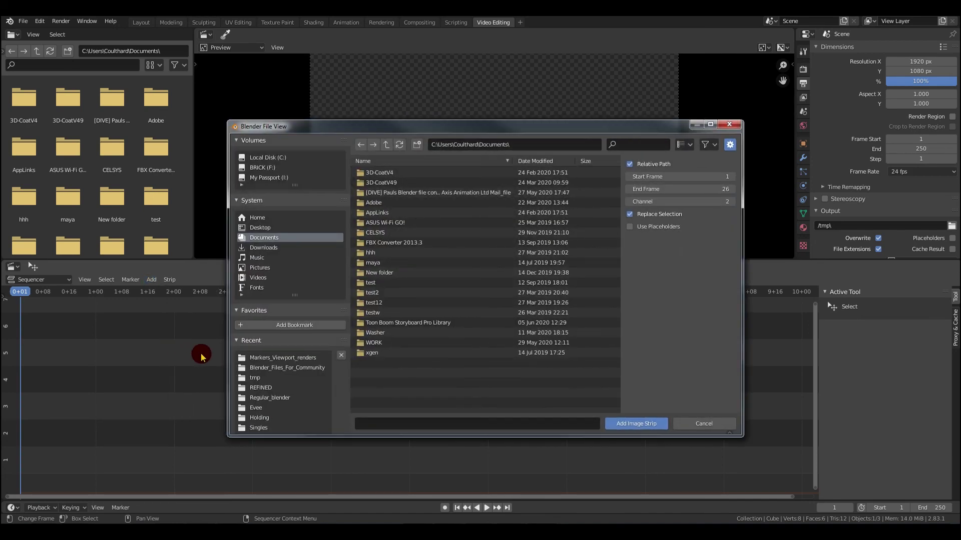
double_click(385, 193)
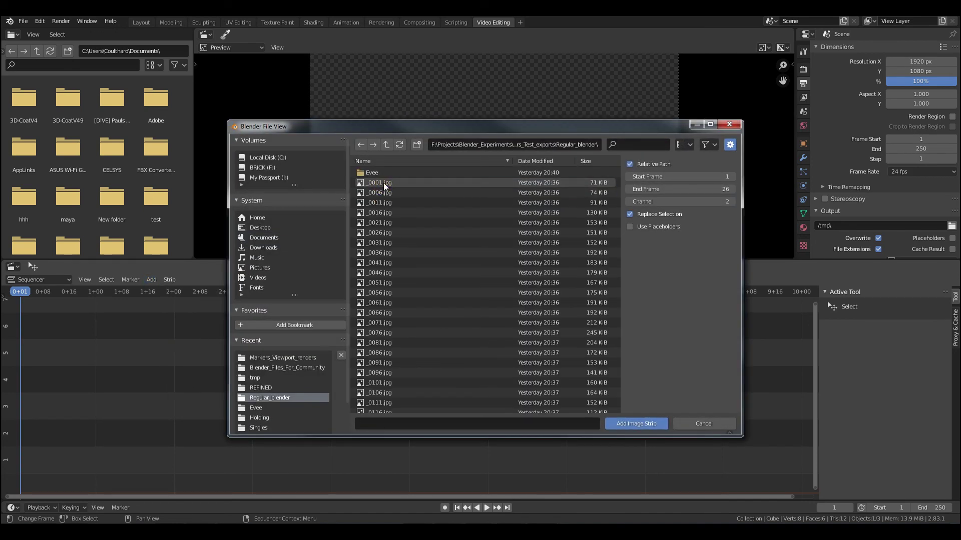
scroll(407, 331, "down", 2)
scroll(405, 323, "down", 10)
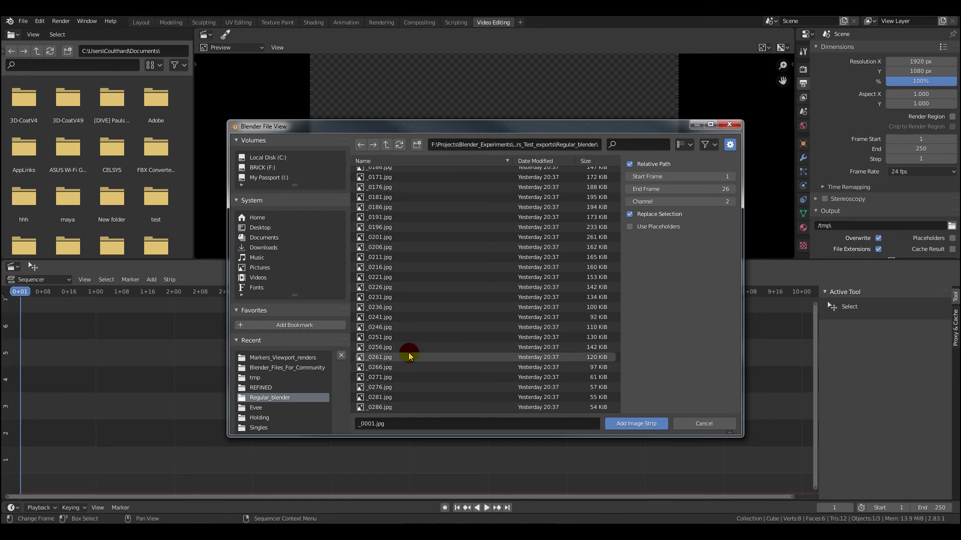
key("a")
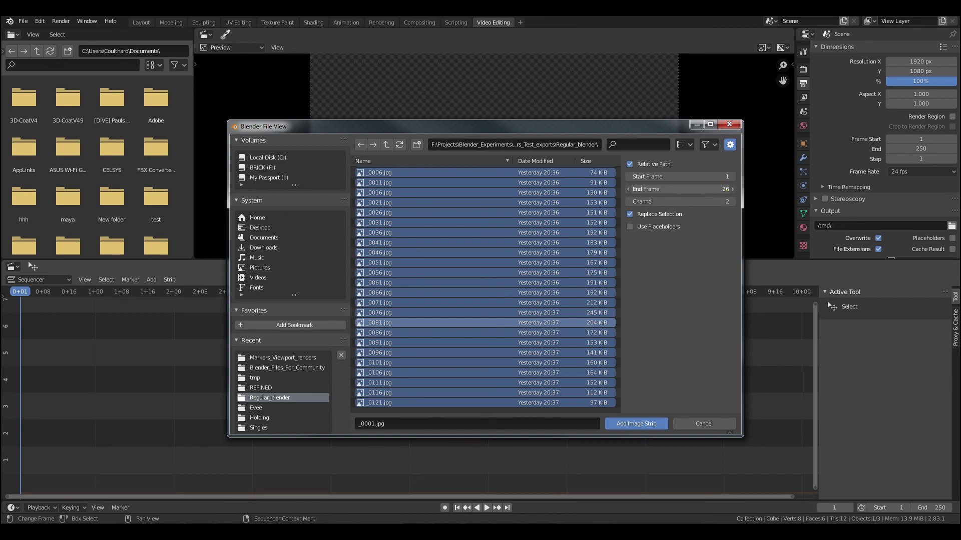
left_click(725, 189)
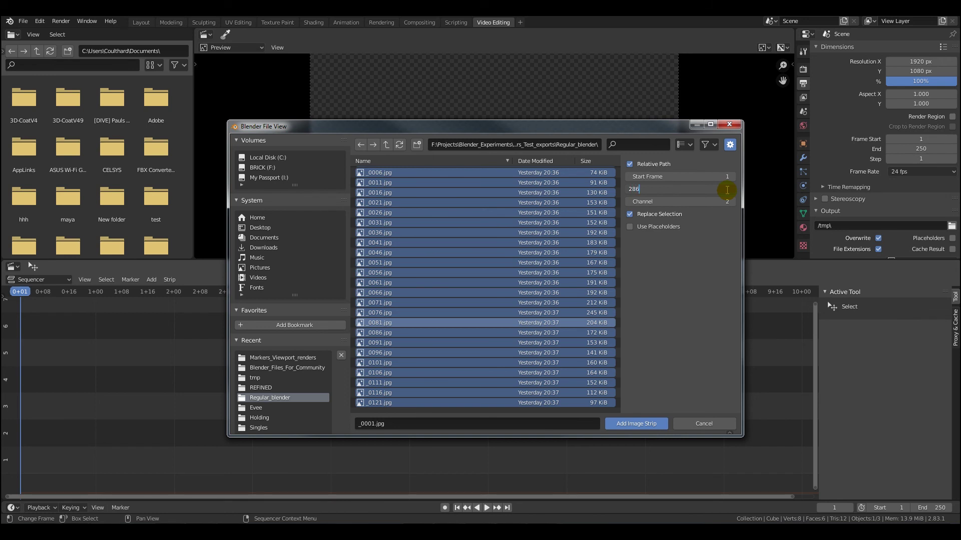
left_click(641, 425)
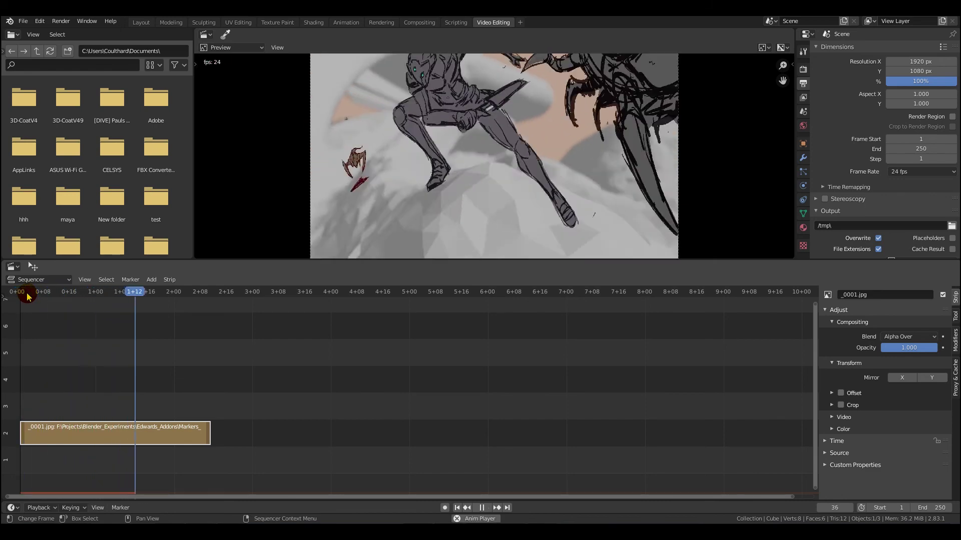
Stop playback and apply Separate Images with Length 5 to the Regular_blender strip
key("space")
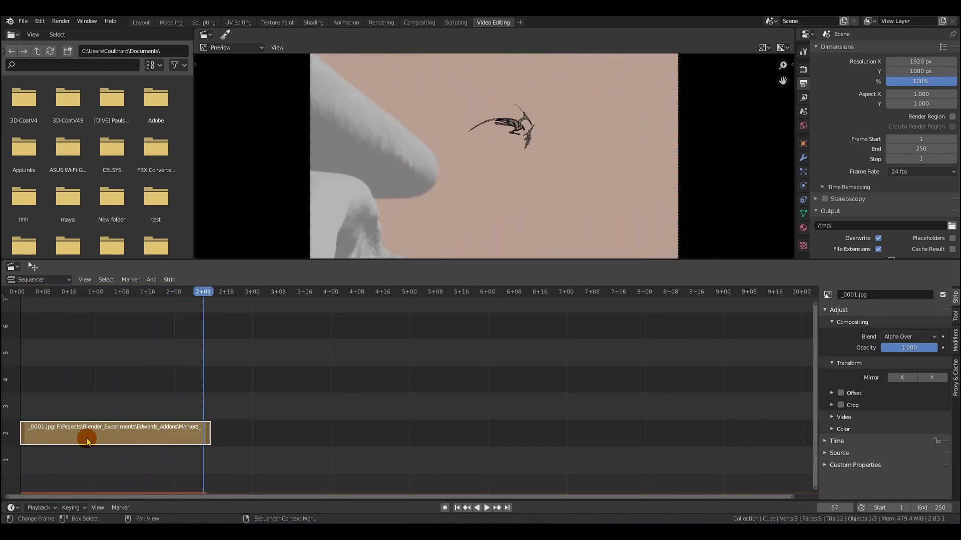
left_click(151, 279)
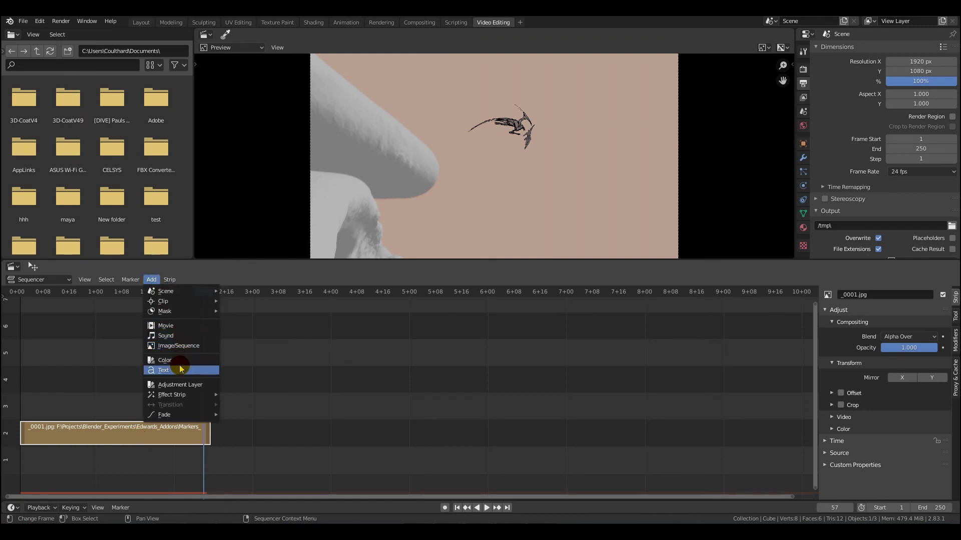
mouse_move(173, 283)
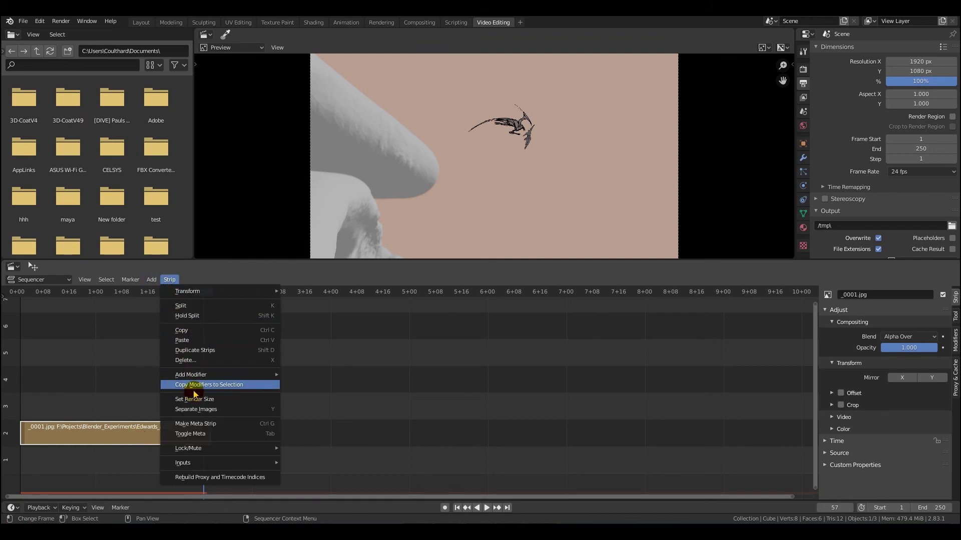
left_click(198, 409)
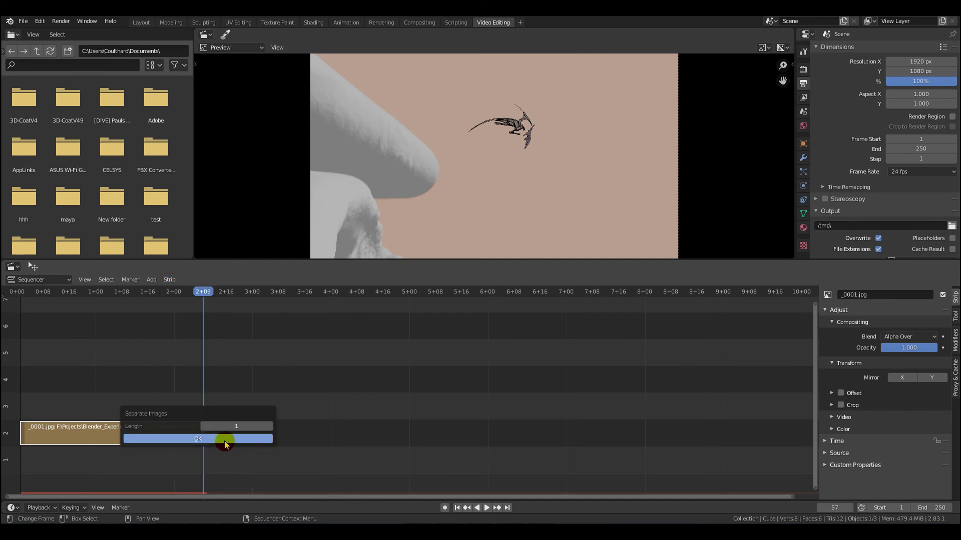
left_click(240, 426)
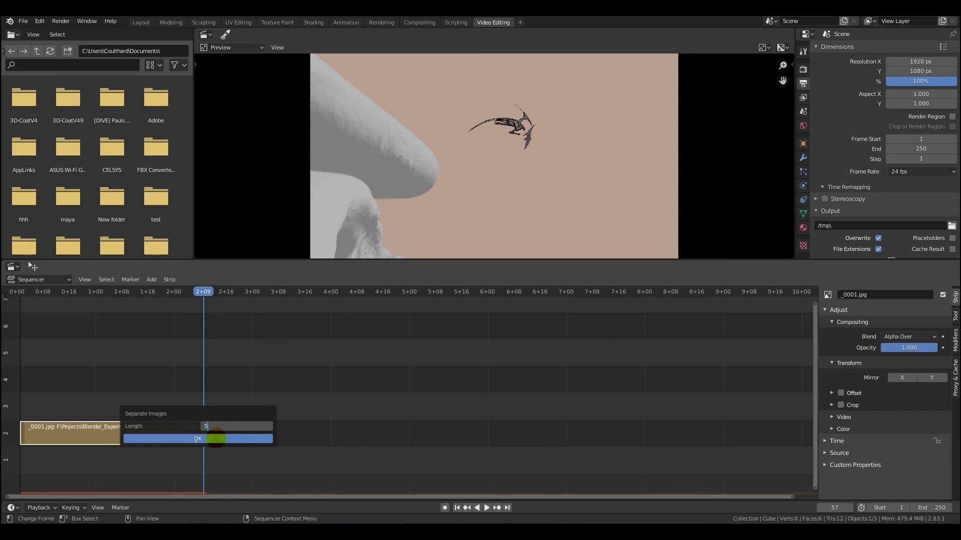
left_click(215, 439)
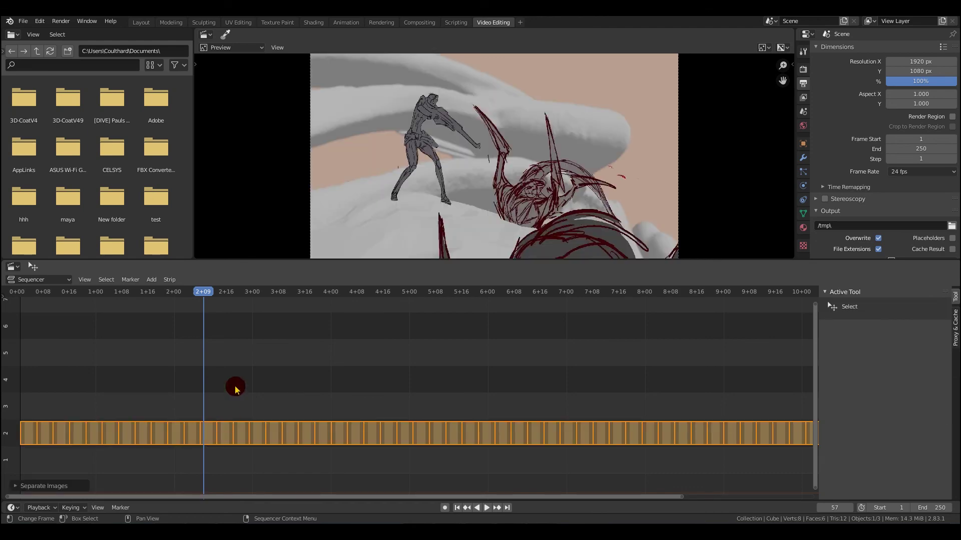
key("space")
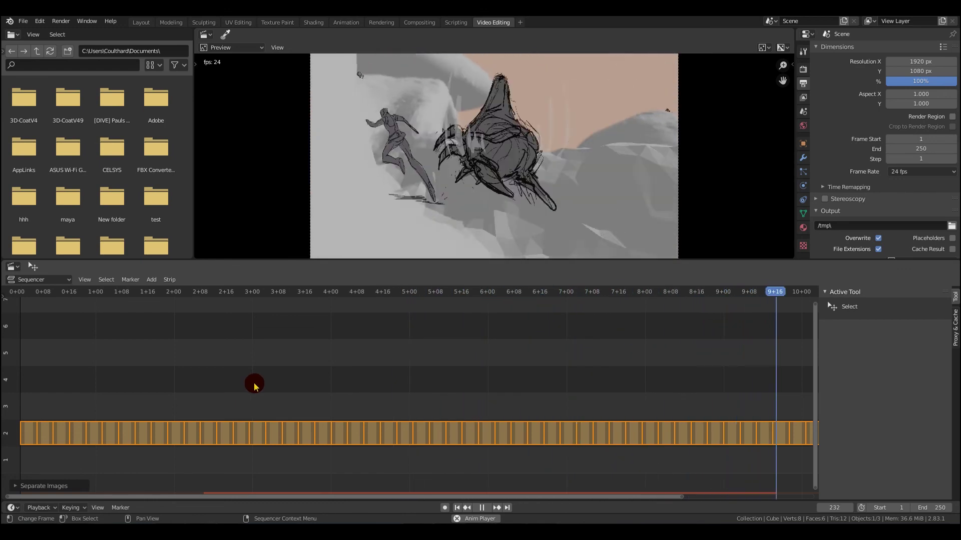
key("space")
key("space")
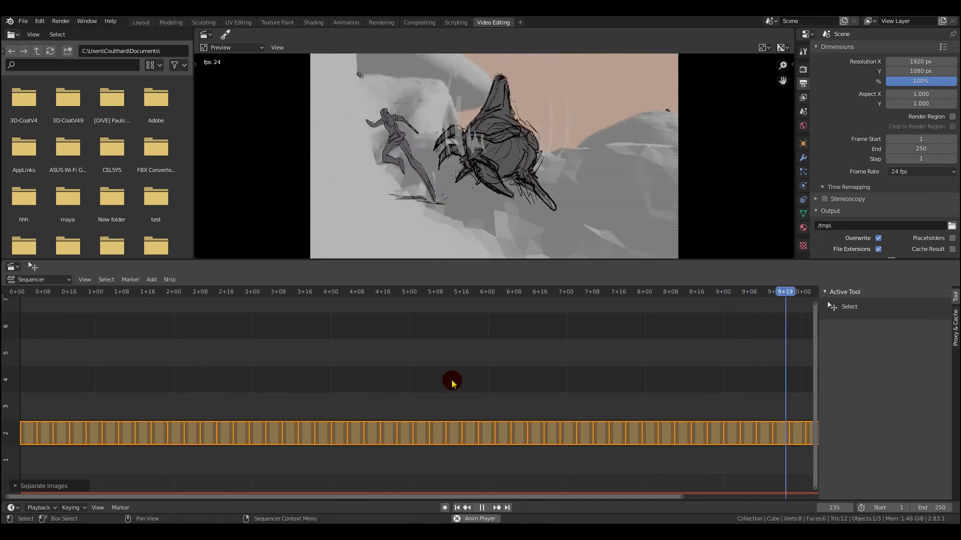
key("space")
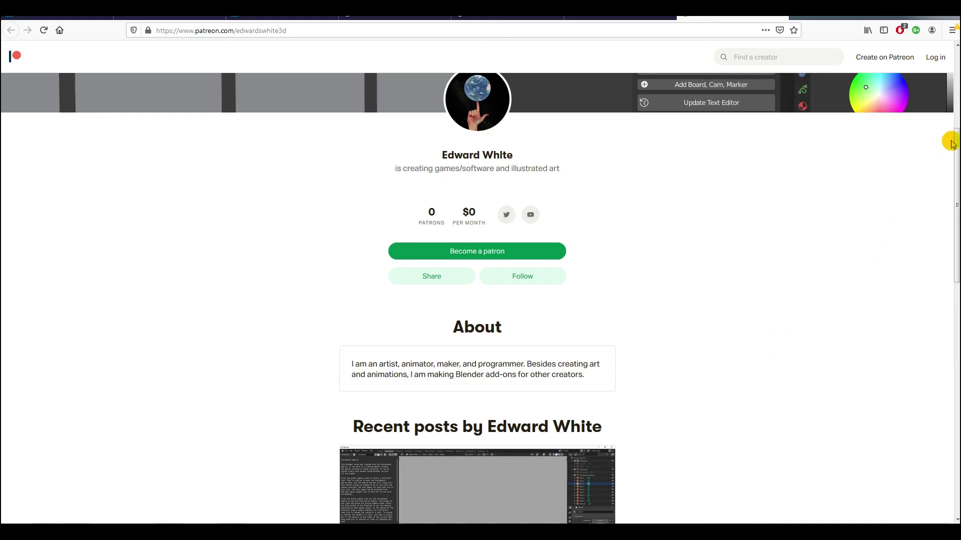
Scroll down the creator's Patreon profile page in Firefox
left_click_drag(954, 143, 946, 262)
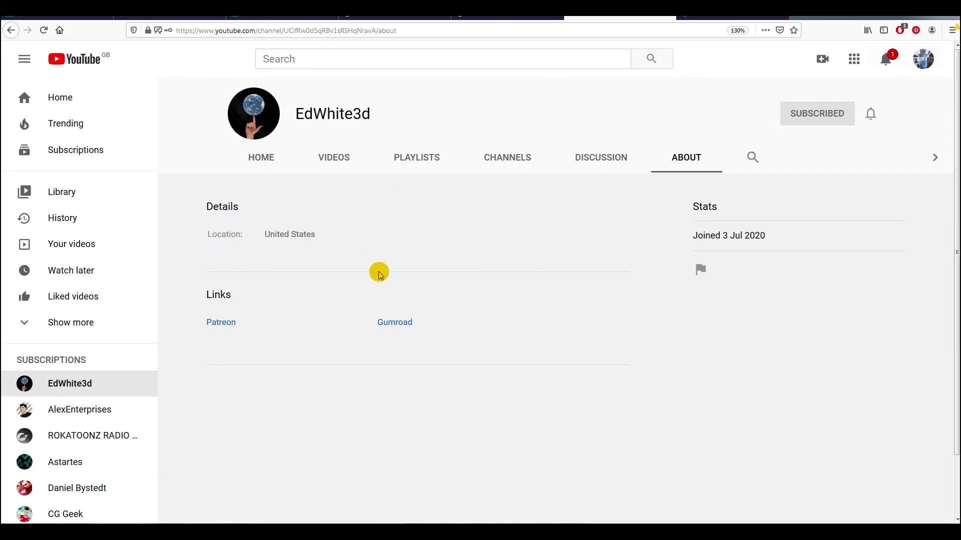